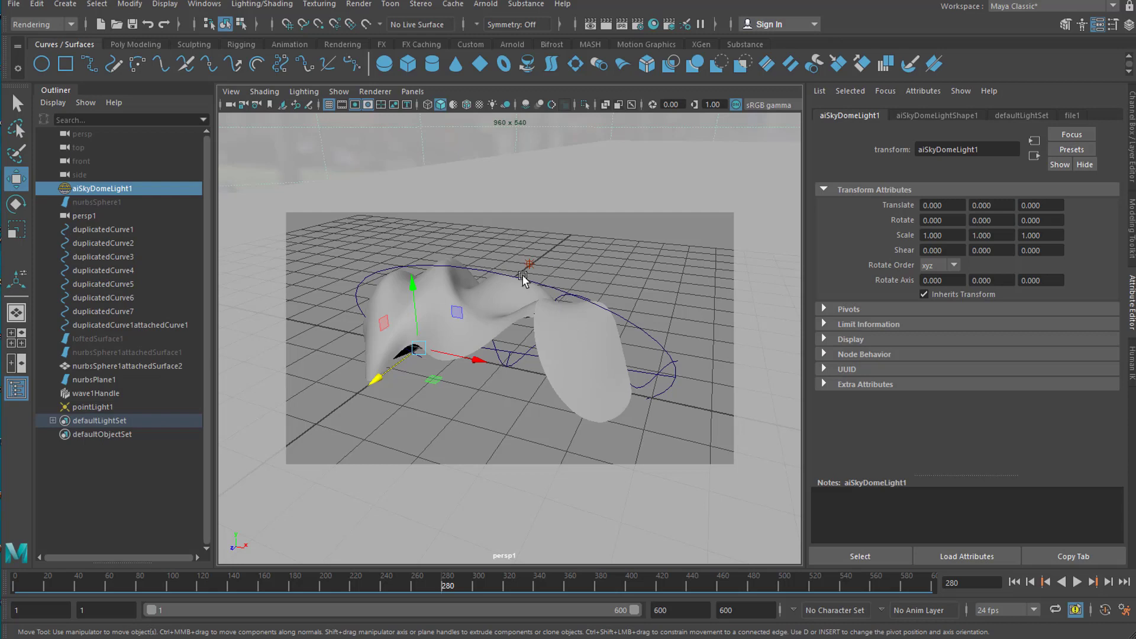
Scrub the wave animation through to frame 247 and select the point light
left_click_drag(535, 269, 596, 273)
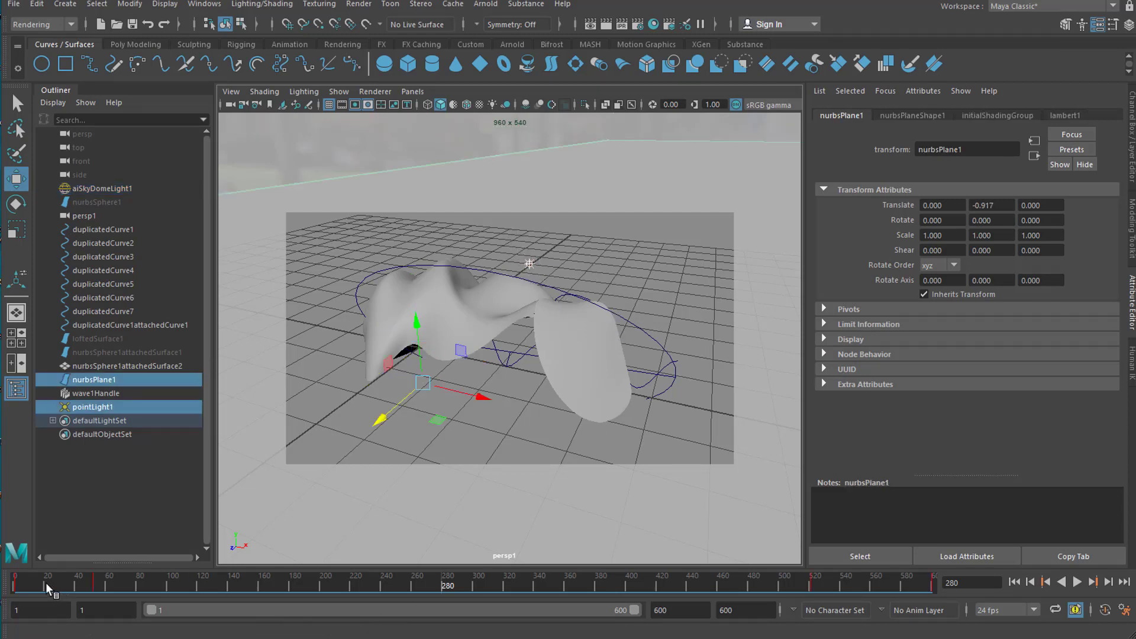
mouse_move(17, 588)
left_mouse_down()
mouse_move(147, 592)
mouse_move(15, 588)
left_mouse_up()
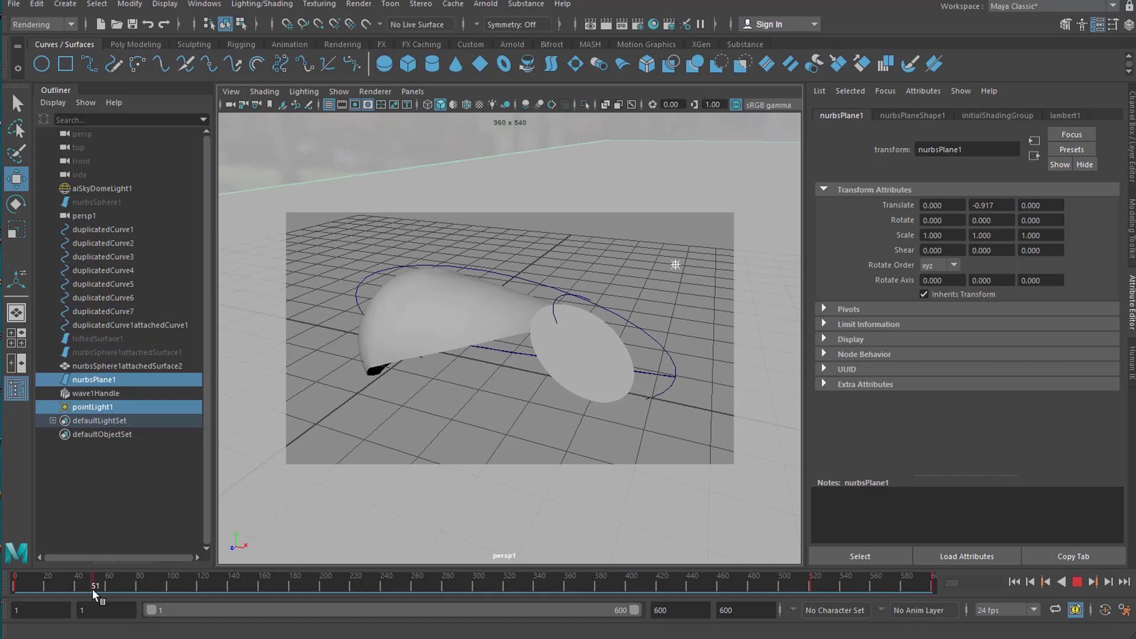
left_click_drag(93, 593, 232, 598)
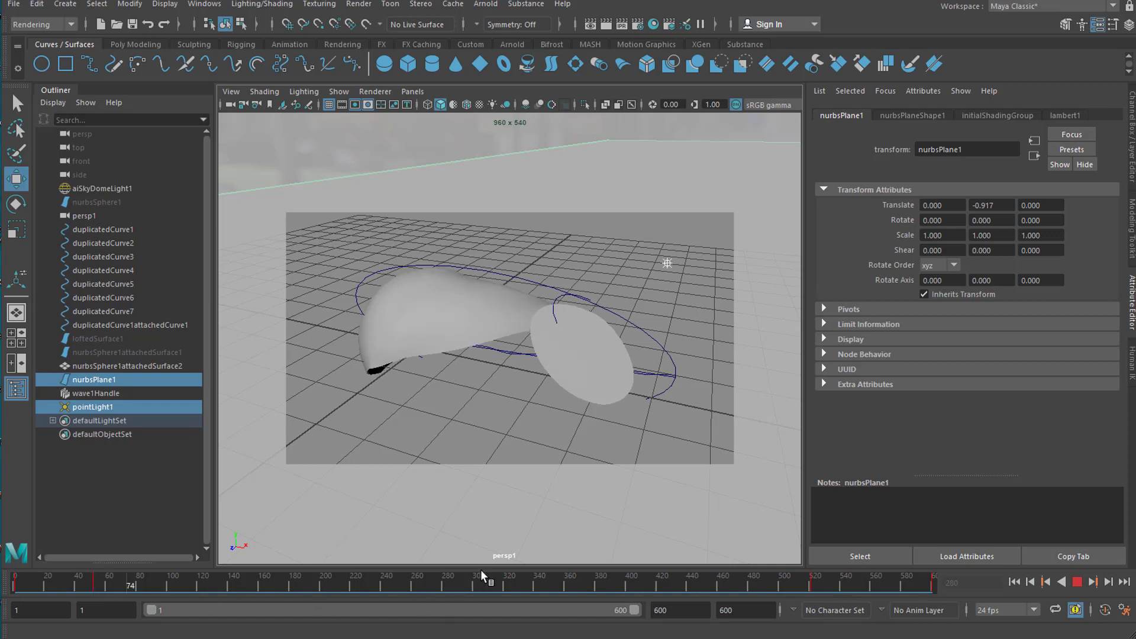
left_click_drag(482, 578, 706, 600)
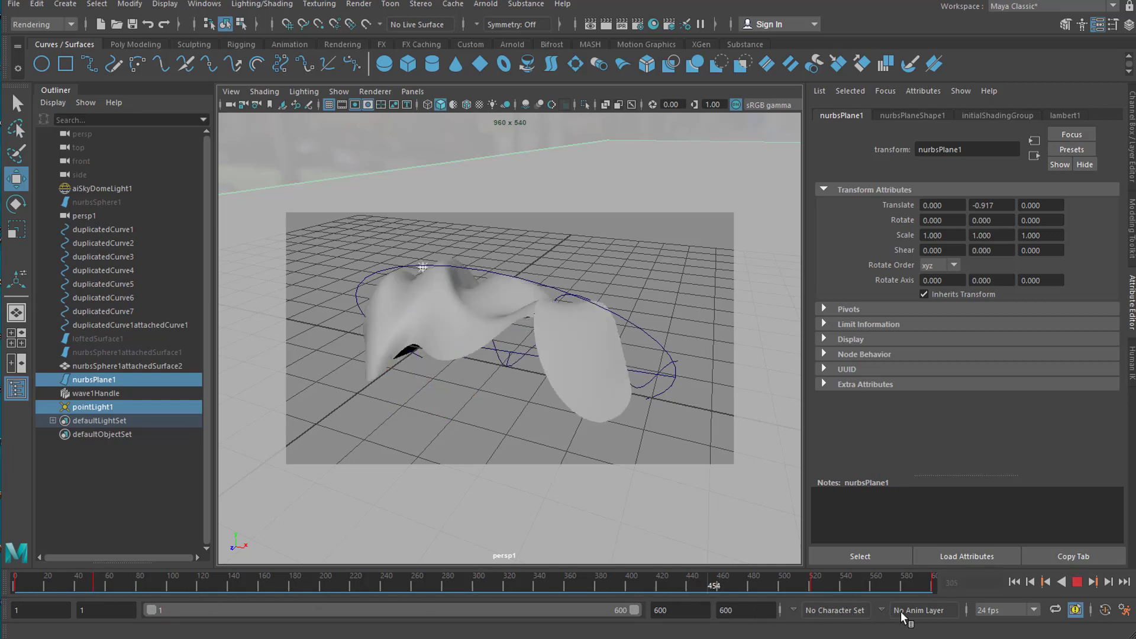
left_click_drag(827, 582, 868, 588)
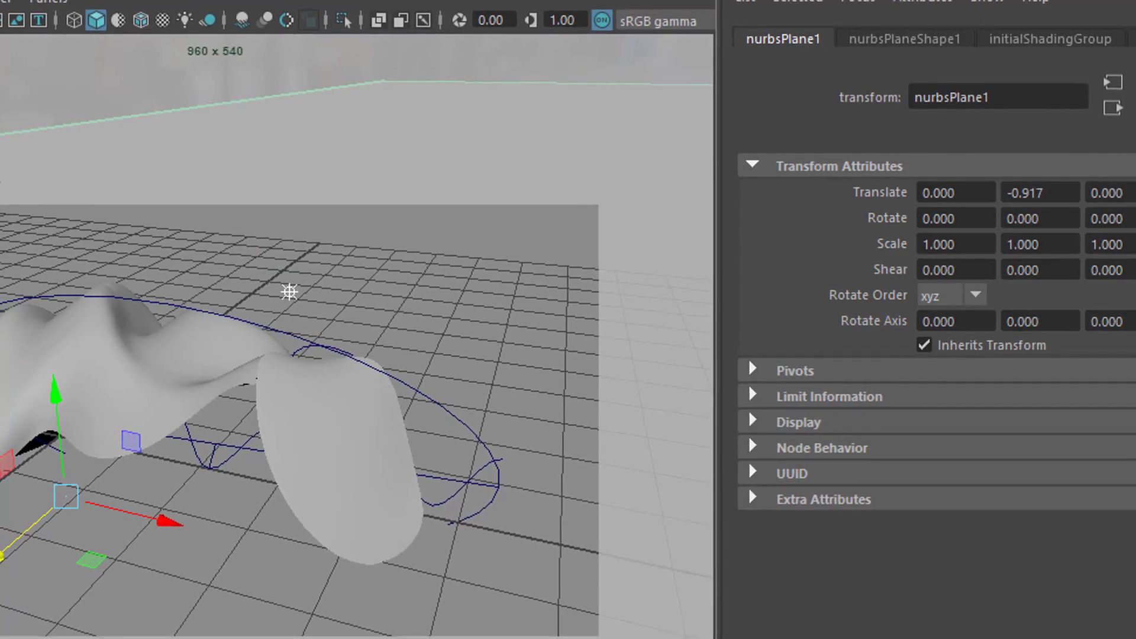
left_click(283, 292)
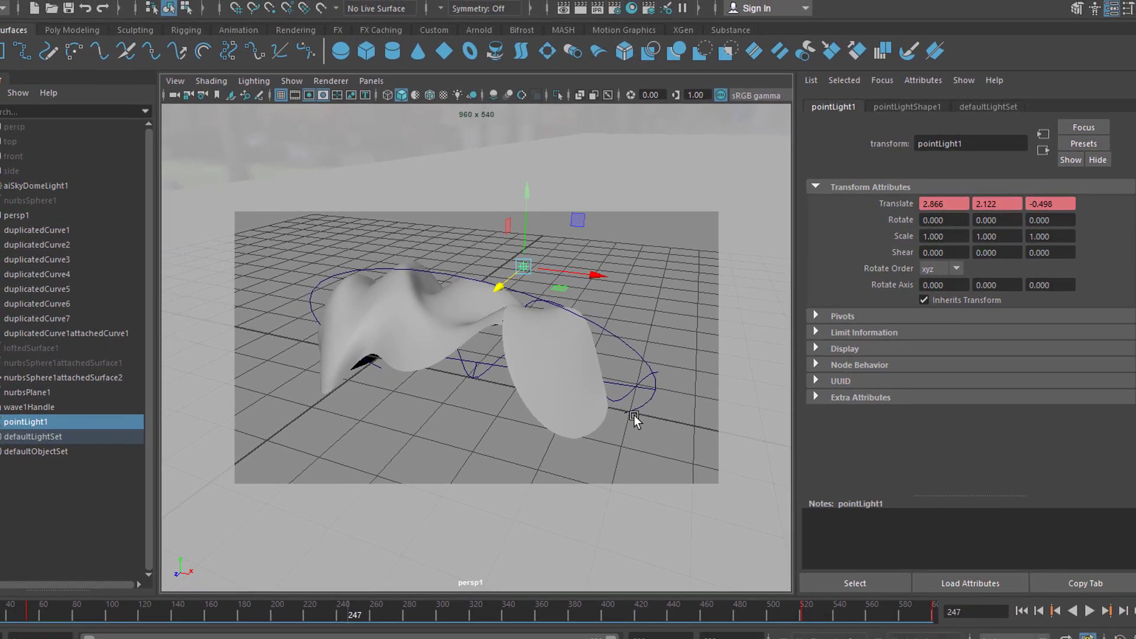
Launch an interactive Arnold render and move the animation to frame 282 to update it
left_click(467, 0)
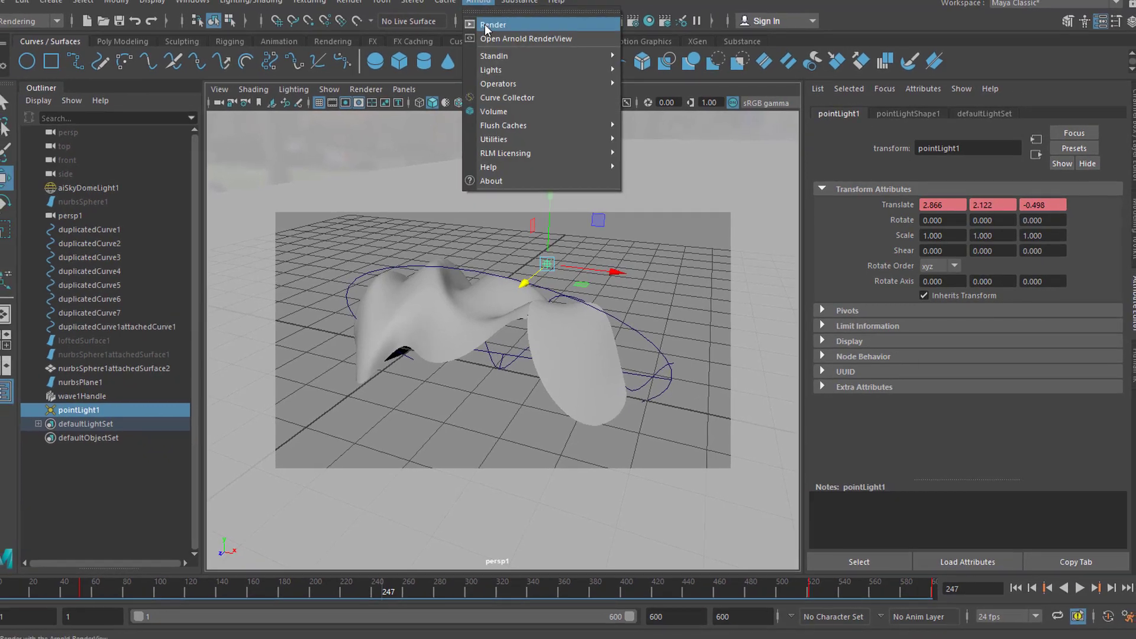
key("Escape")
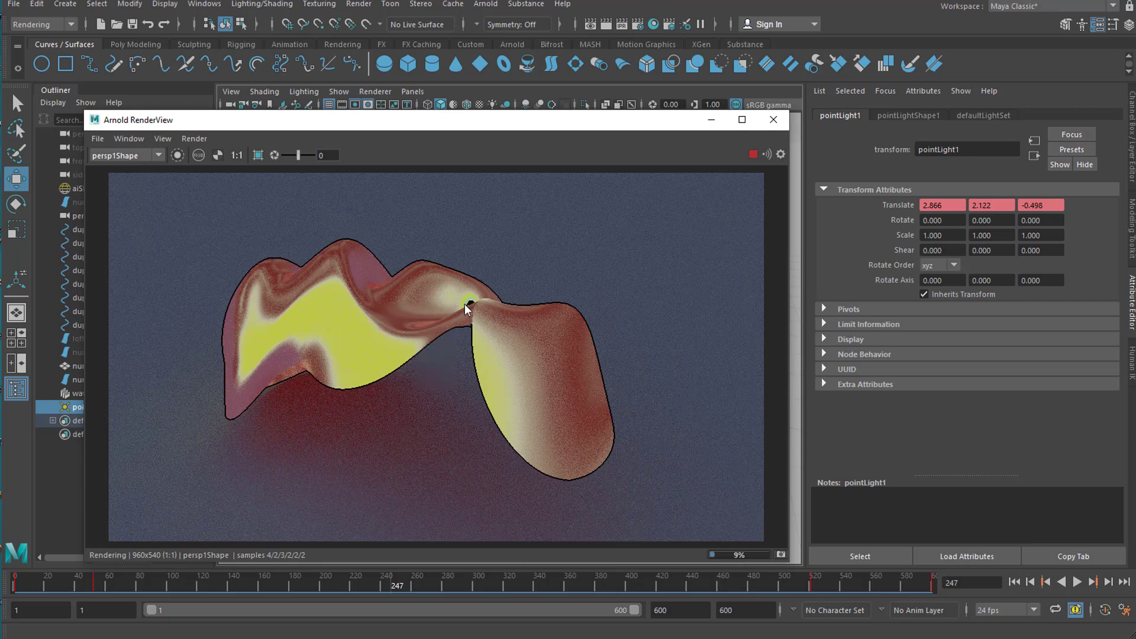
left_click_drag(436, 585, 450, 586)
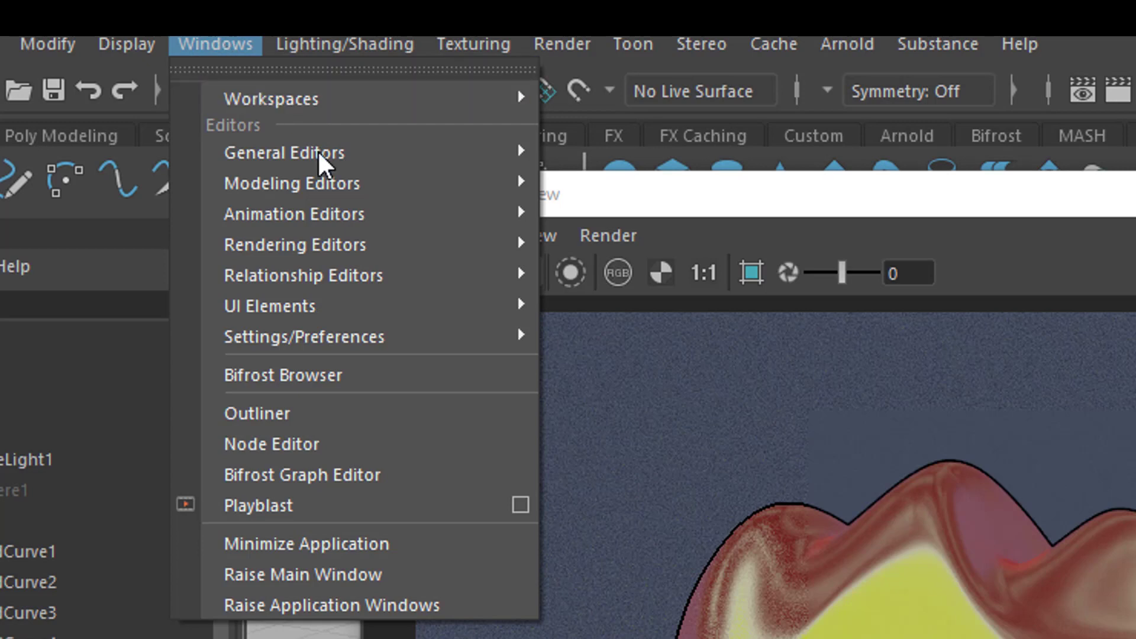
Open the Light-Centric Light Linking Relationship Editor and move it into view
mouse_move(327, 278)
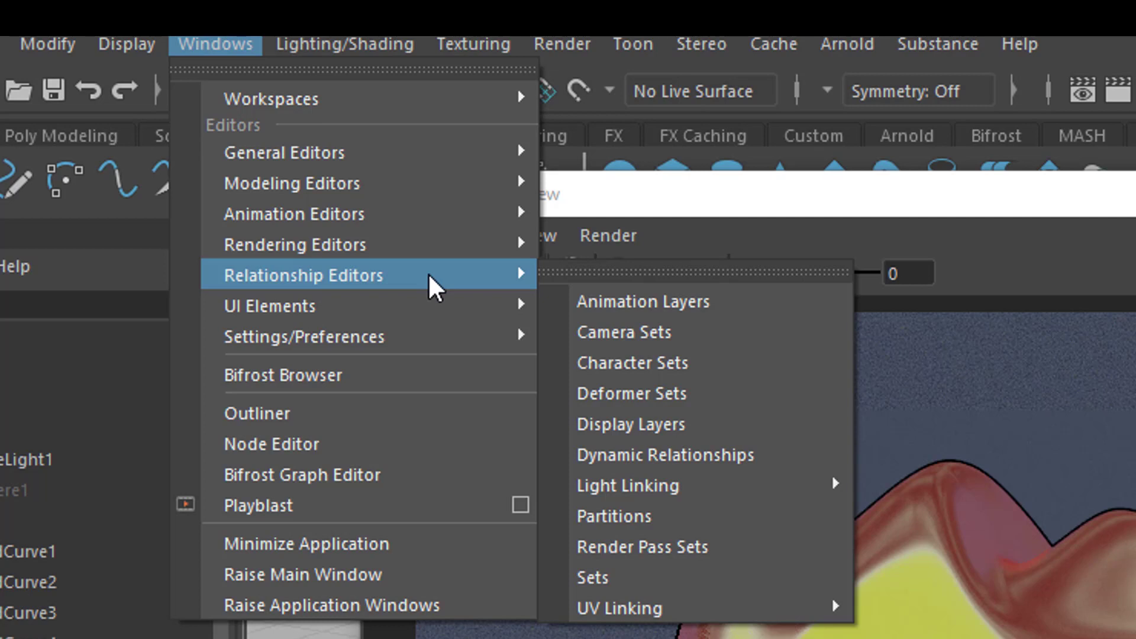
mouse_move(487, 320)
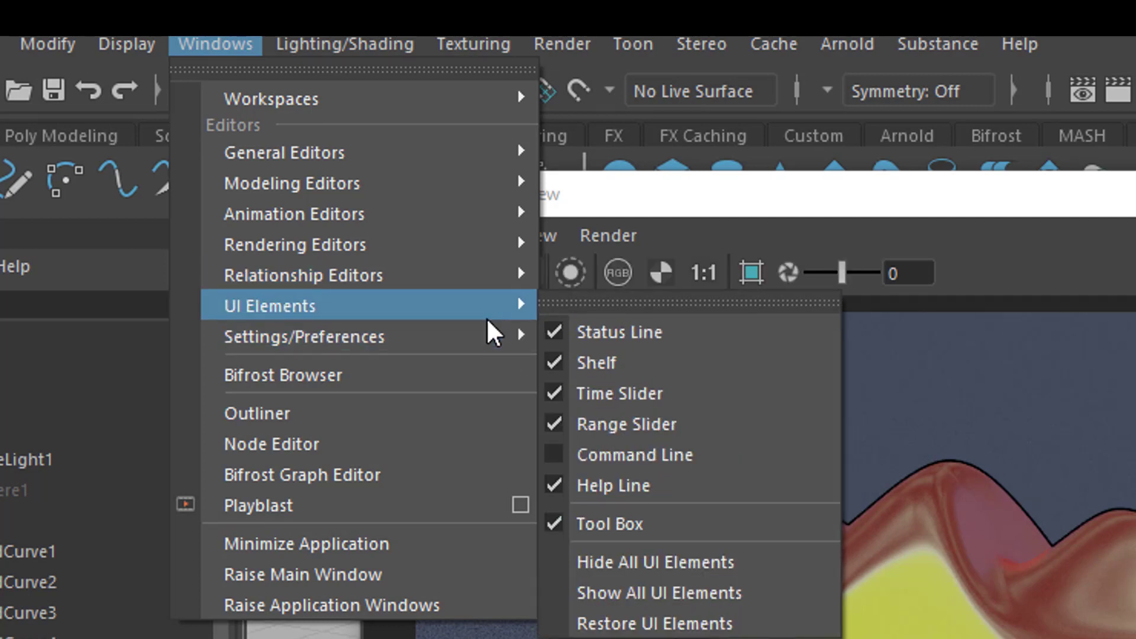
mouse_move(474, 273)
mouse_move(671, 487)
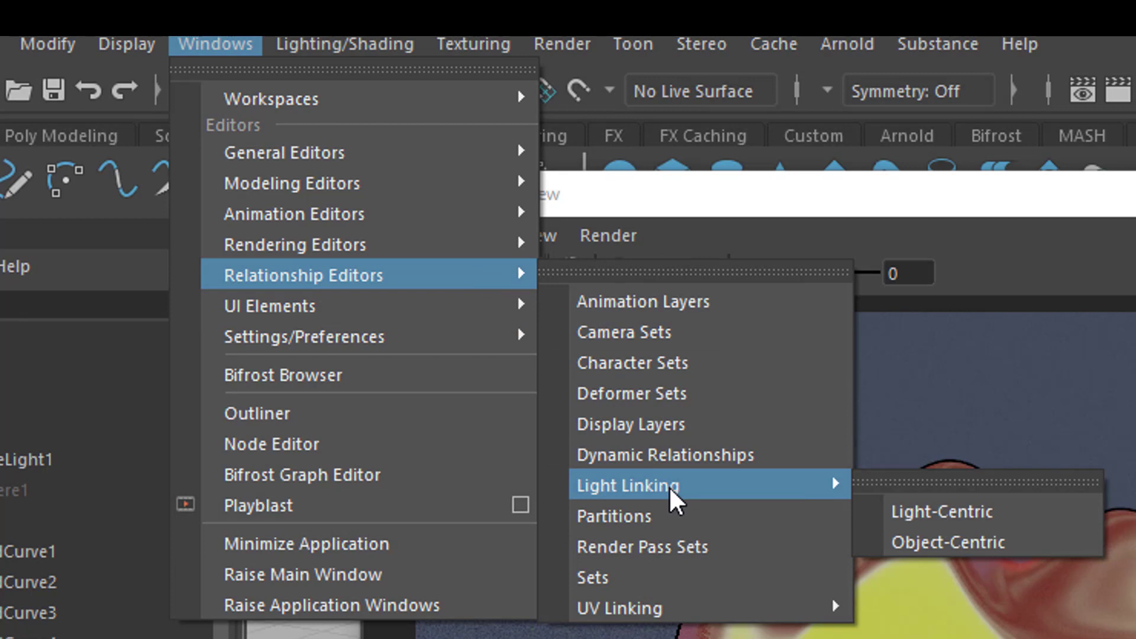
left_click(976, 514)
left_click_drag(3, 178, 425, 188)
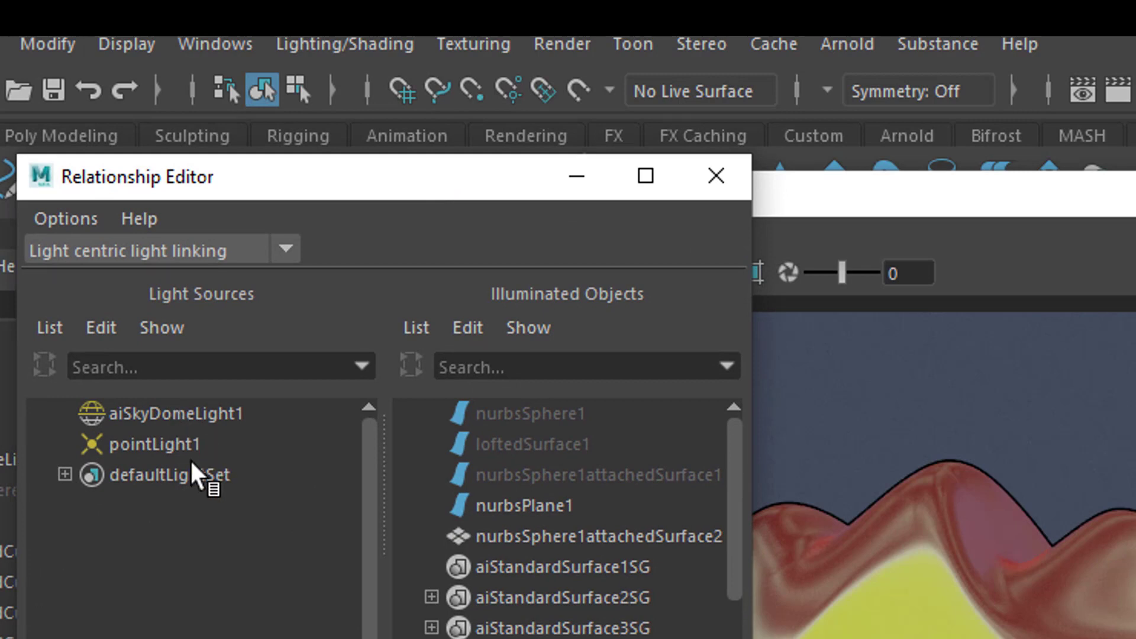
Show the linked objects for aiSkyDomeLight1, then for pointLight1
left_click(201, 418)
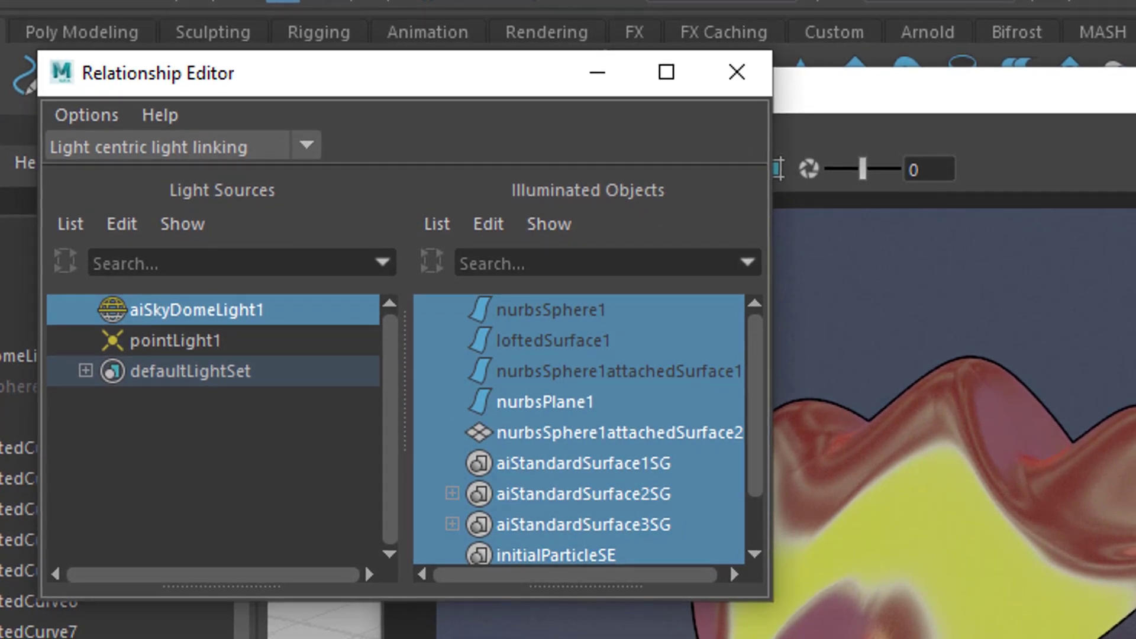
left_click(166, 340)
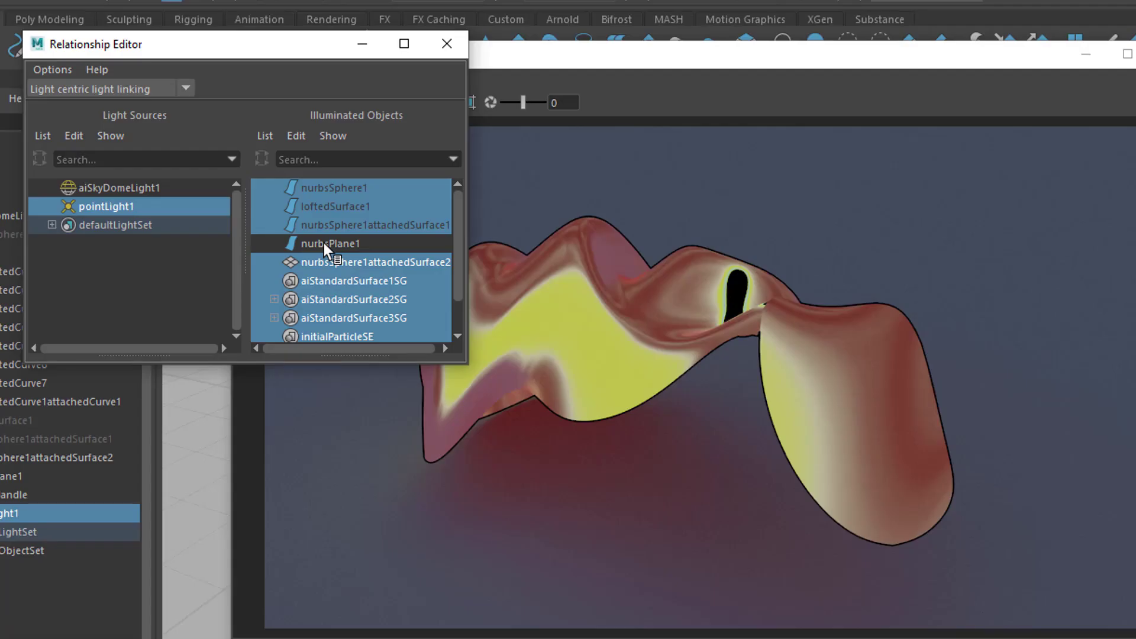
Link nurbsPlane1 to pointLight1, orbit to check the render, then unlink it again
left_click(324, 242)
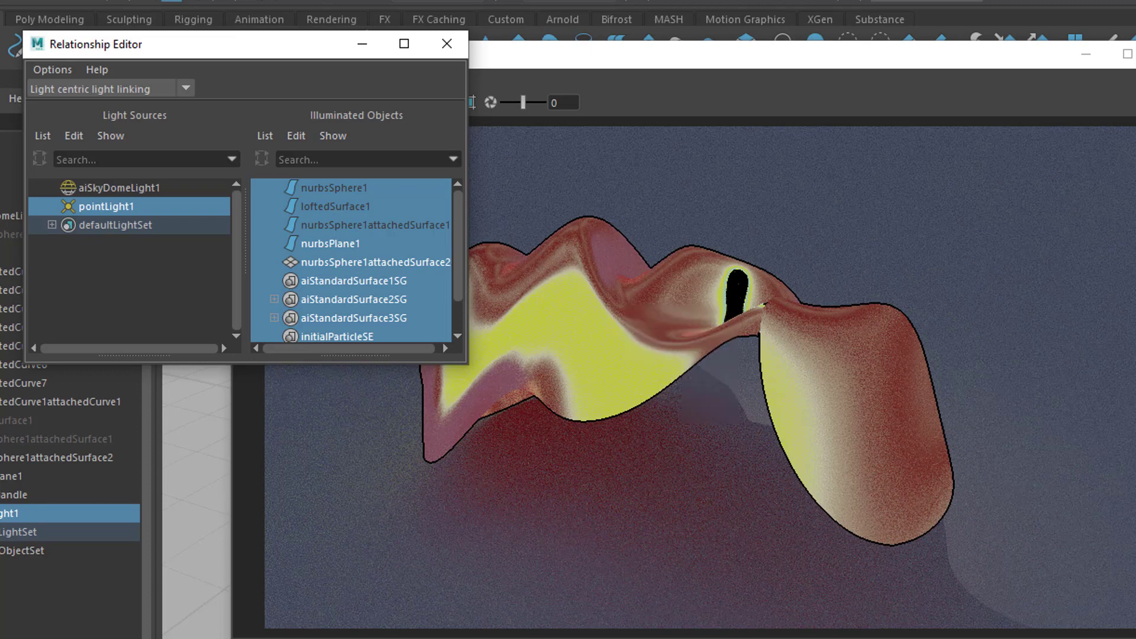
left_click_drag(816, 533, 776, 571, "alt")
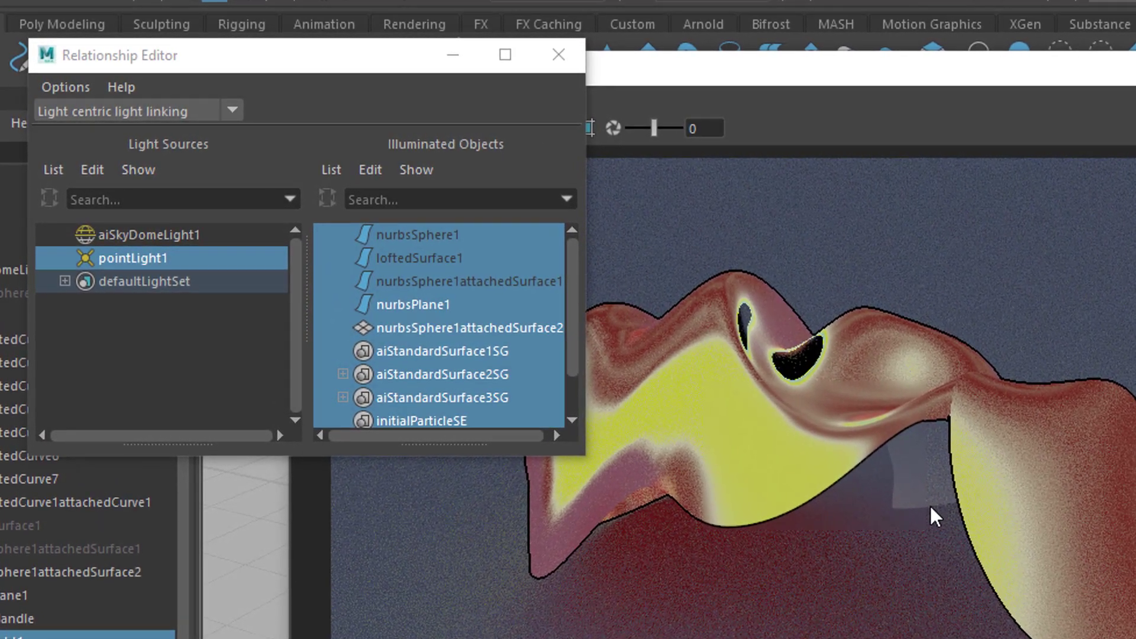
left_click(407, 303)
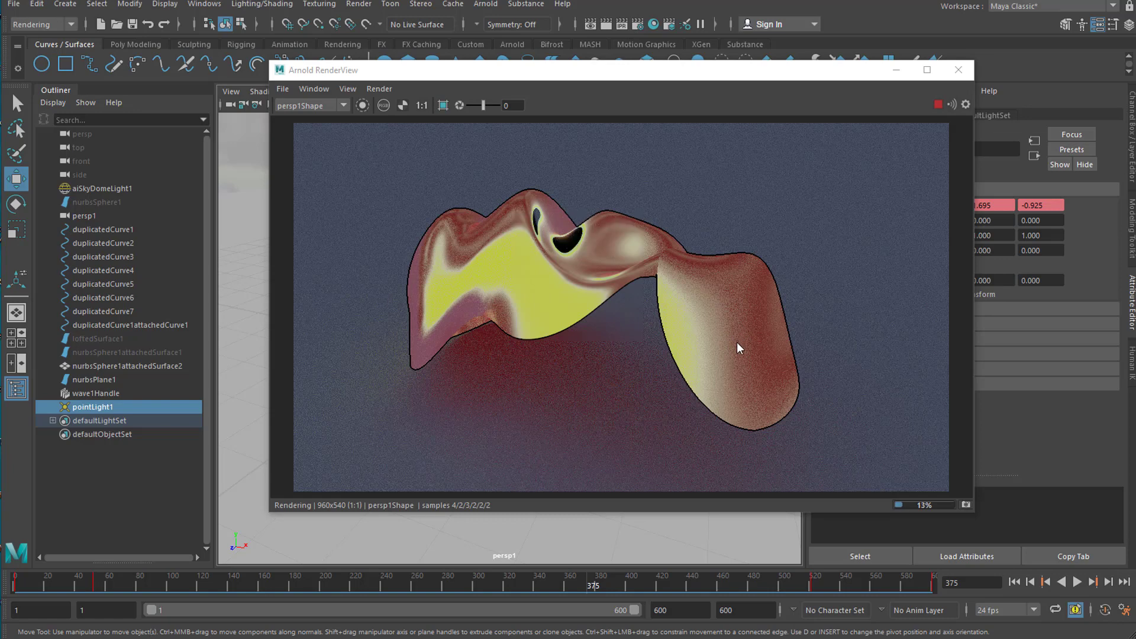
Open the wavy surface's aiToon1 material attributes and re-centre the Arnold RenderView
left_click_drag(758, 77, 338, 142)
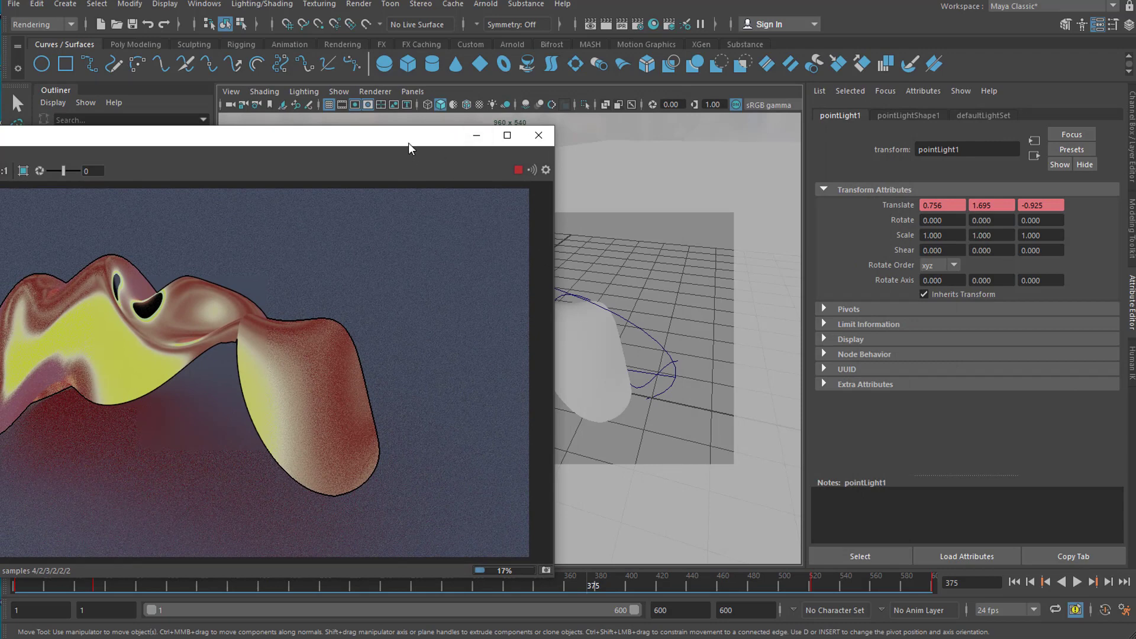
left_click(595, 354)
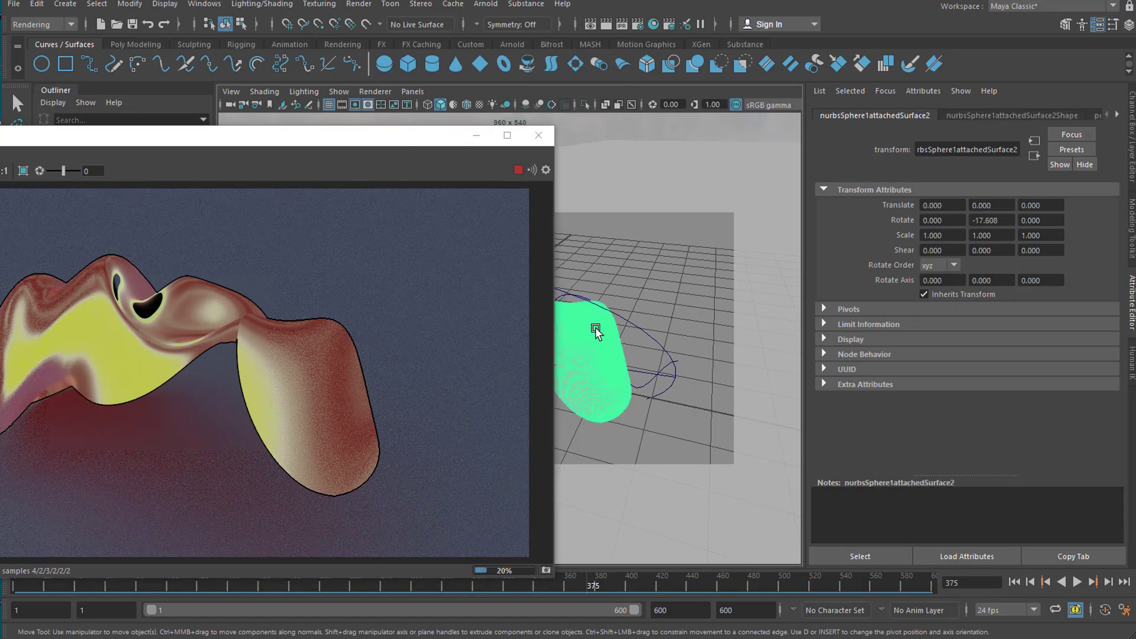
right_click_drag(594, 324, 600, 613)
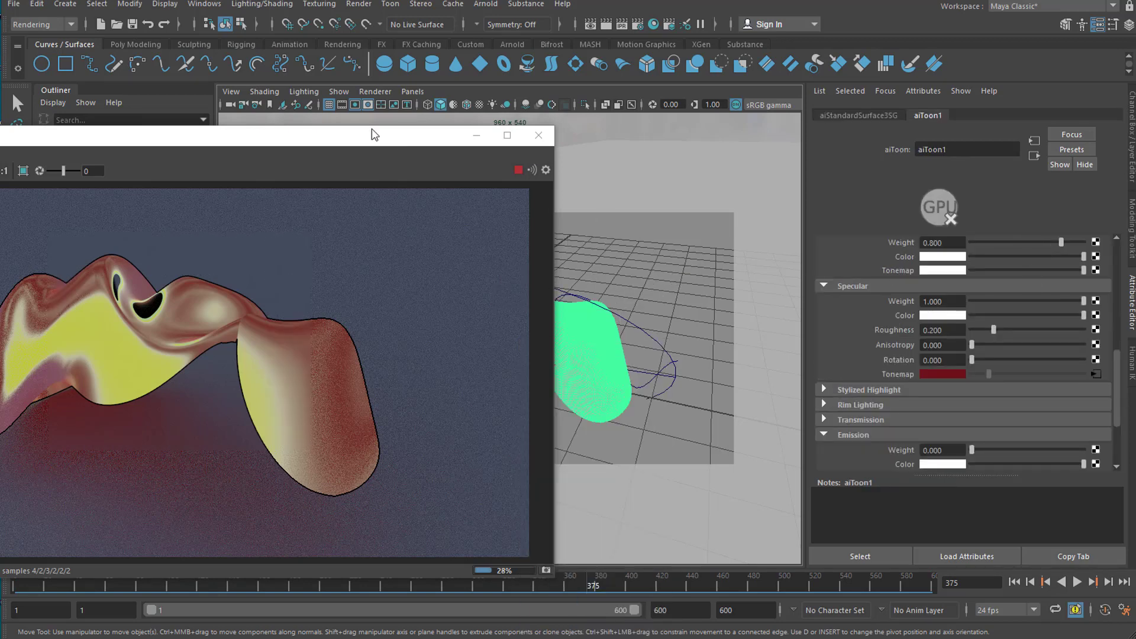
left_click_drag(374, 135, 620, 83)
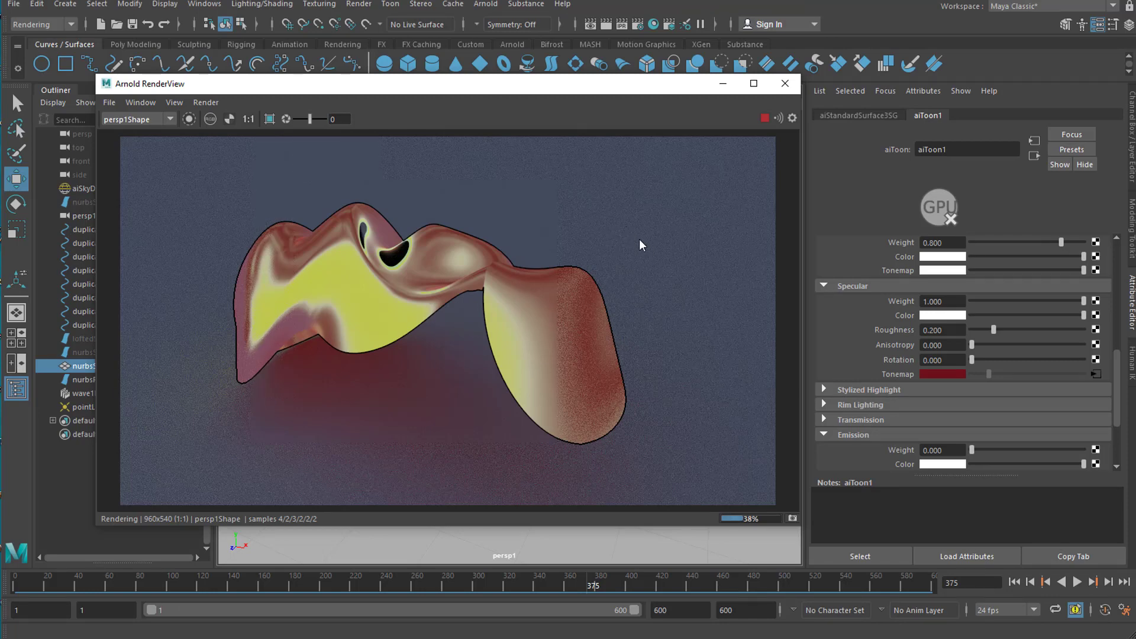
In Arnold render settings, set the filter type to contour with a width of 4
left_click(637, 24)
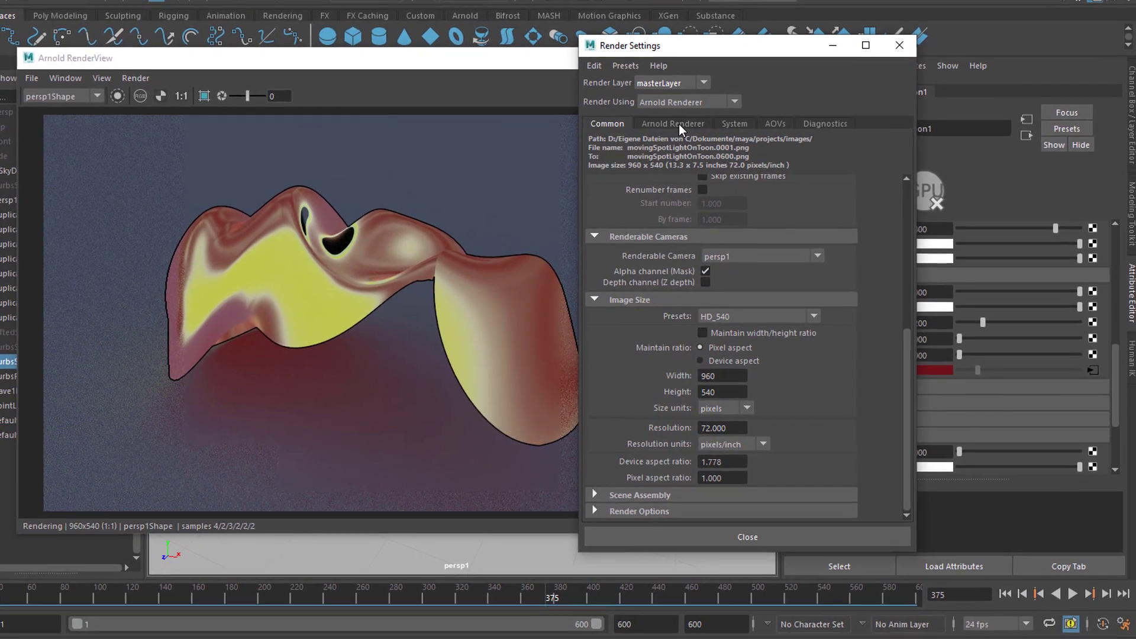
left_click(690, 134)
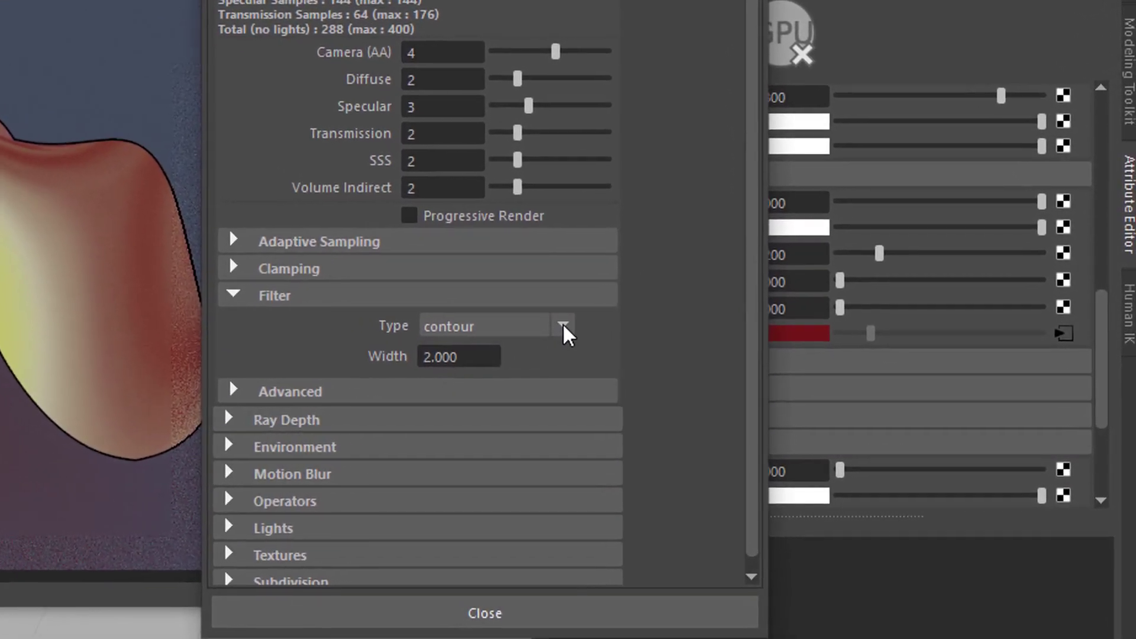
left_click(592, 330)
left_click_drag(509, 434, 508, 366)
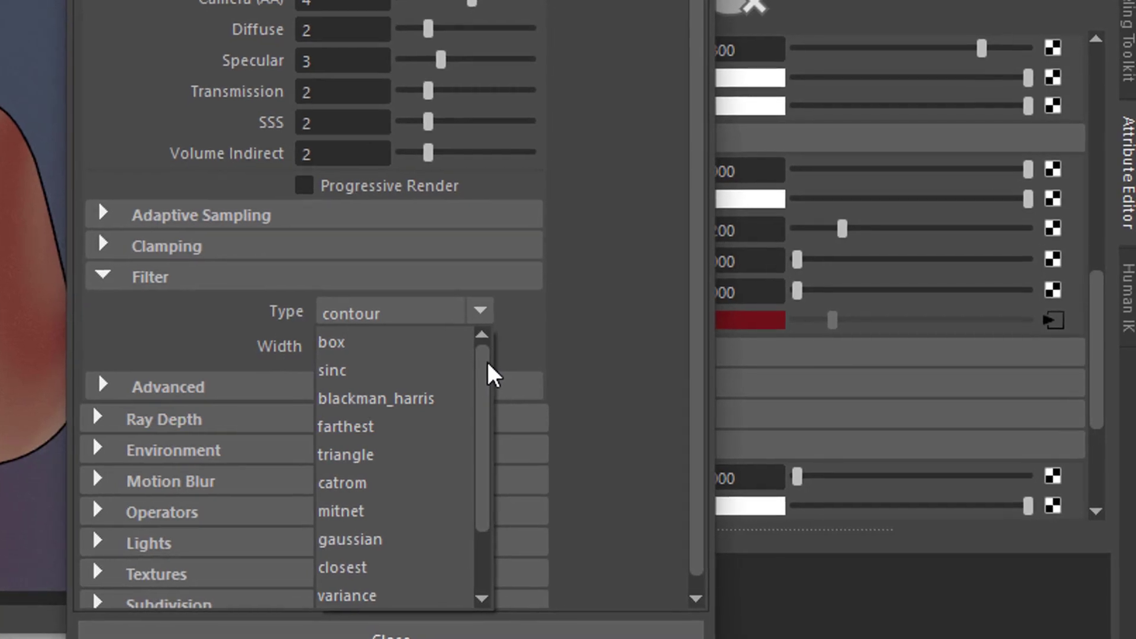
left_click(366, 542)
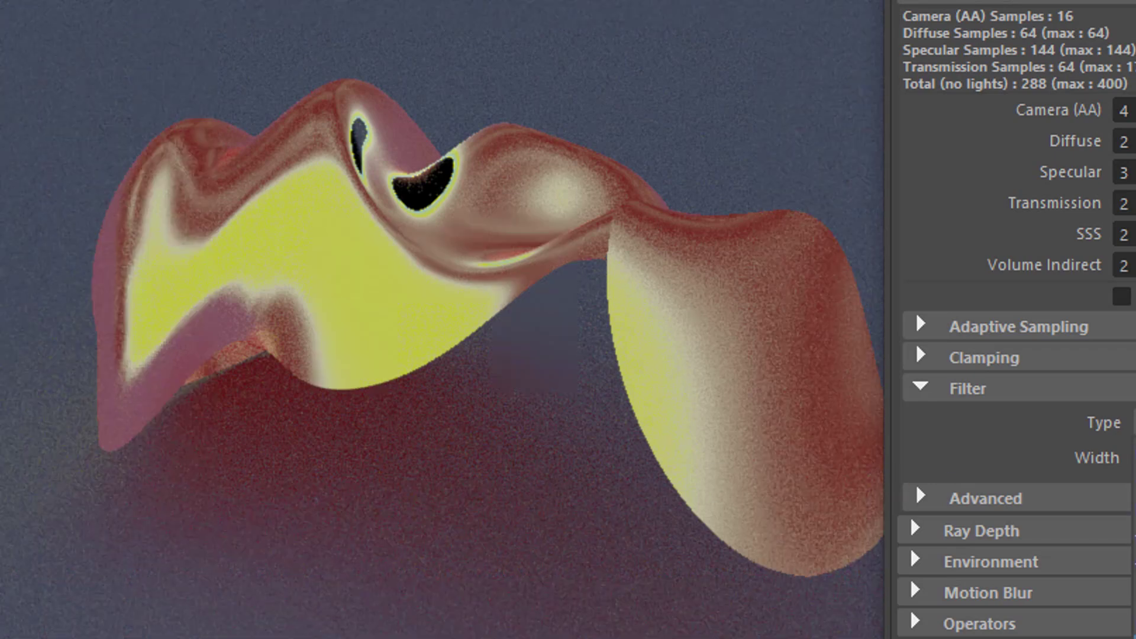
left_click(1131, 423)
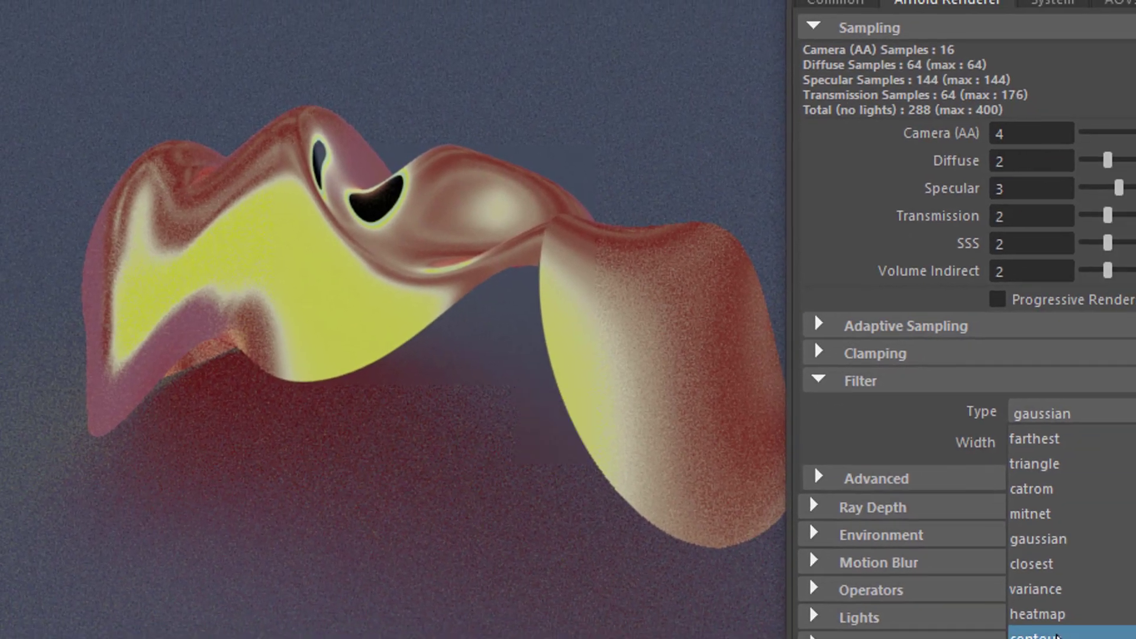
left_click(1057, 635)
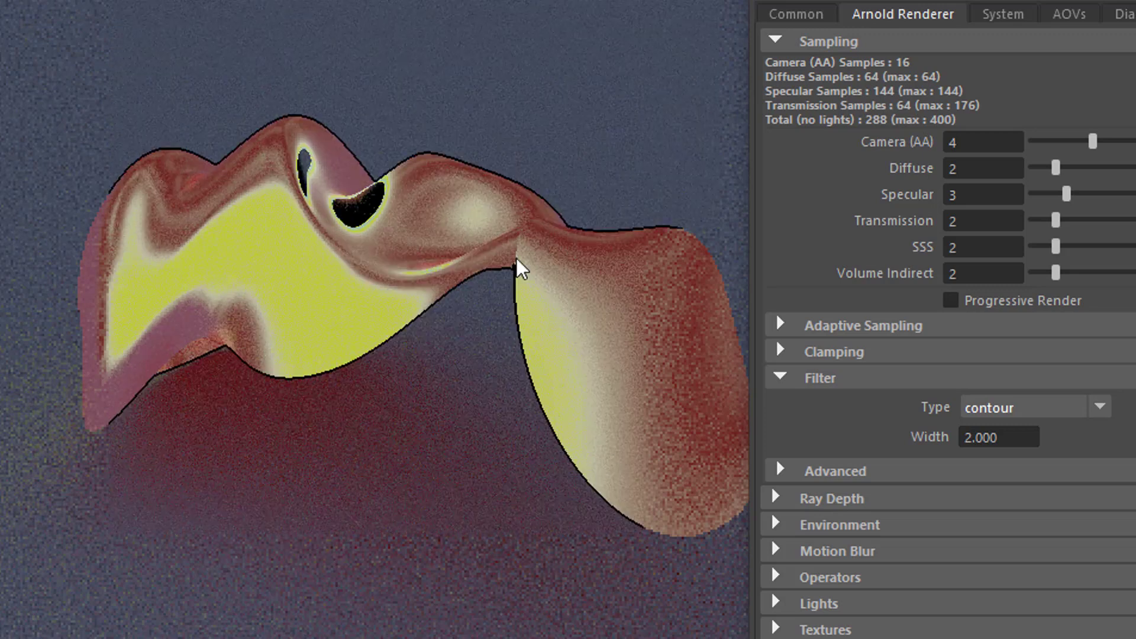
left_click(972, 427)
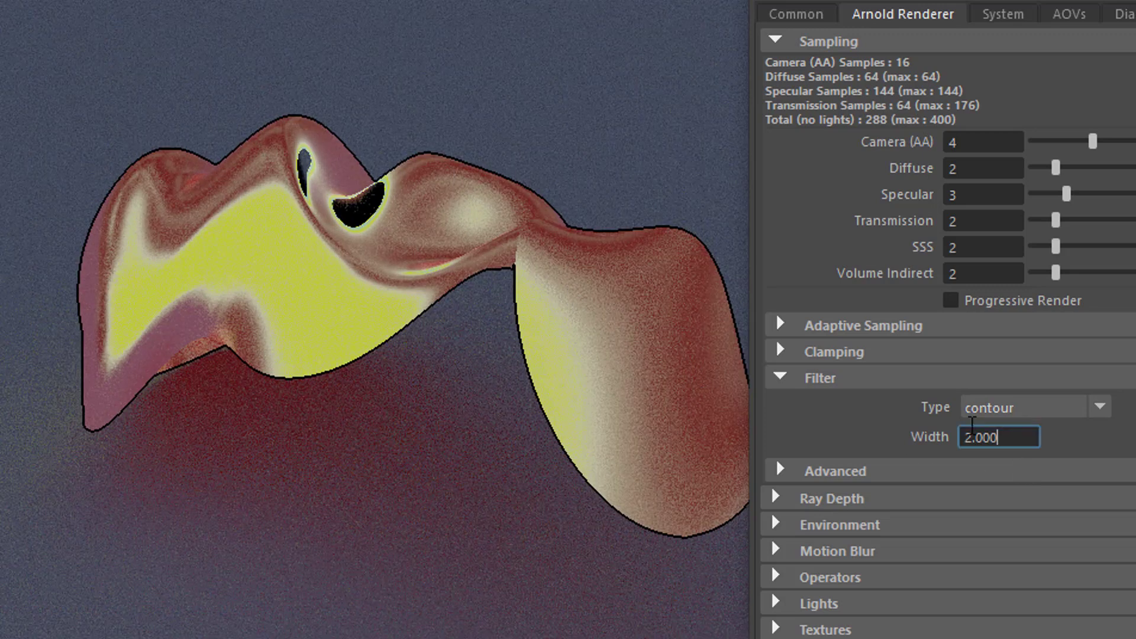
left_click_drag(972, 425, 887, 435)
type("4")
key("Return")
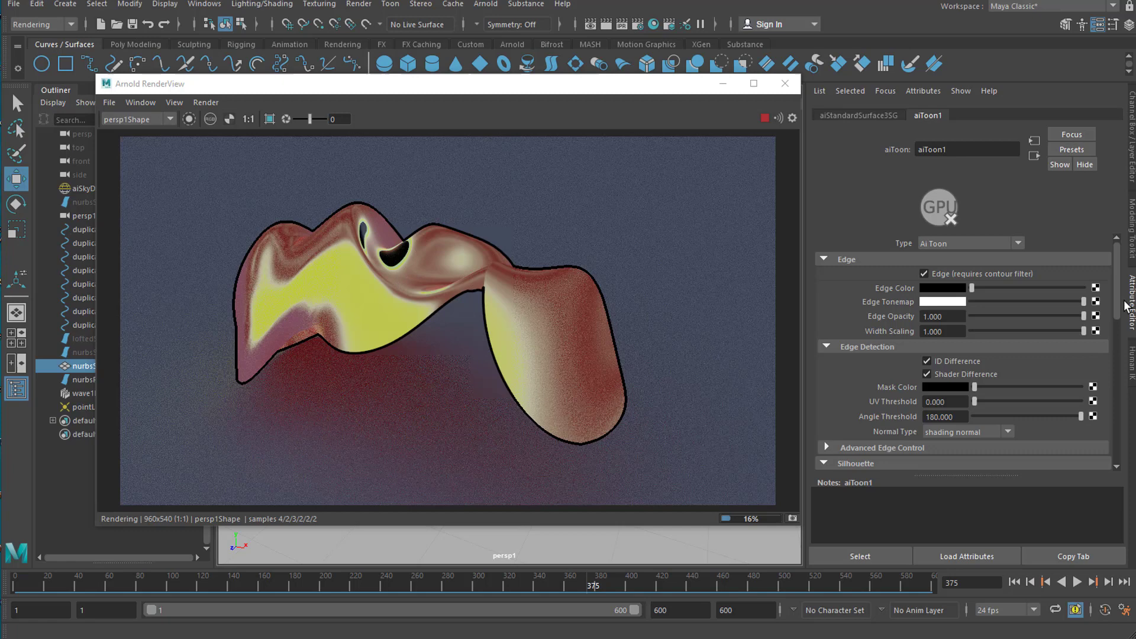
Drop aiToon1 specular weight to 0 to compare the render, then restore it to 1.000
left_click_drag(1120, 308, 1045, 393)
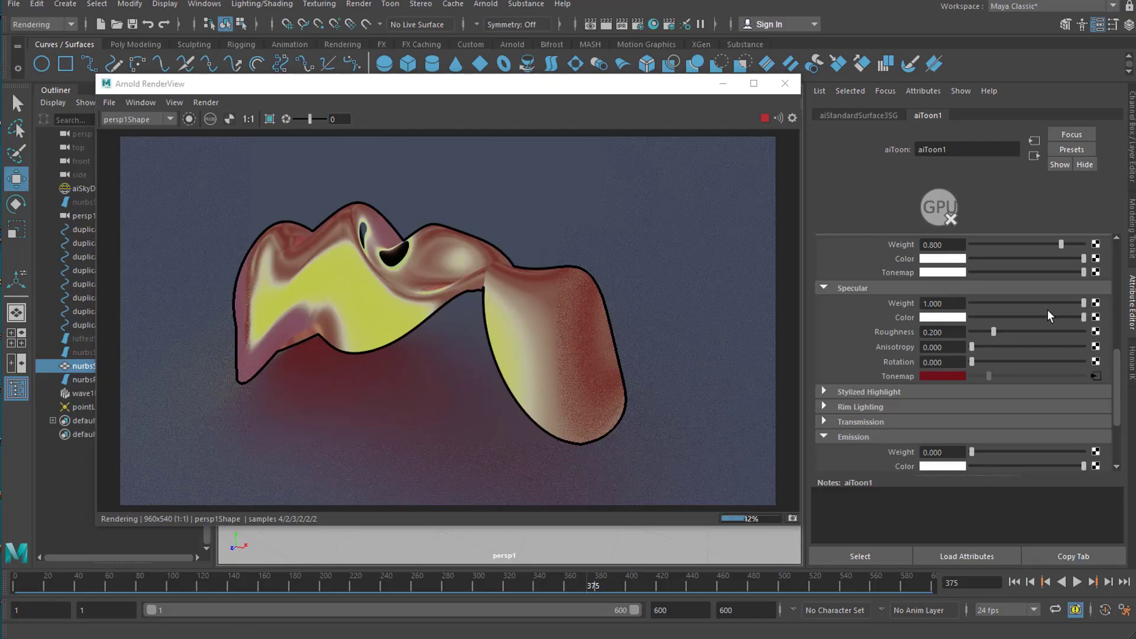
left_click_drag(903, 296, 614, 316)
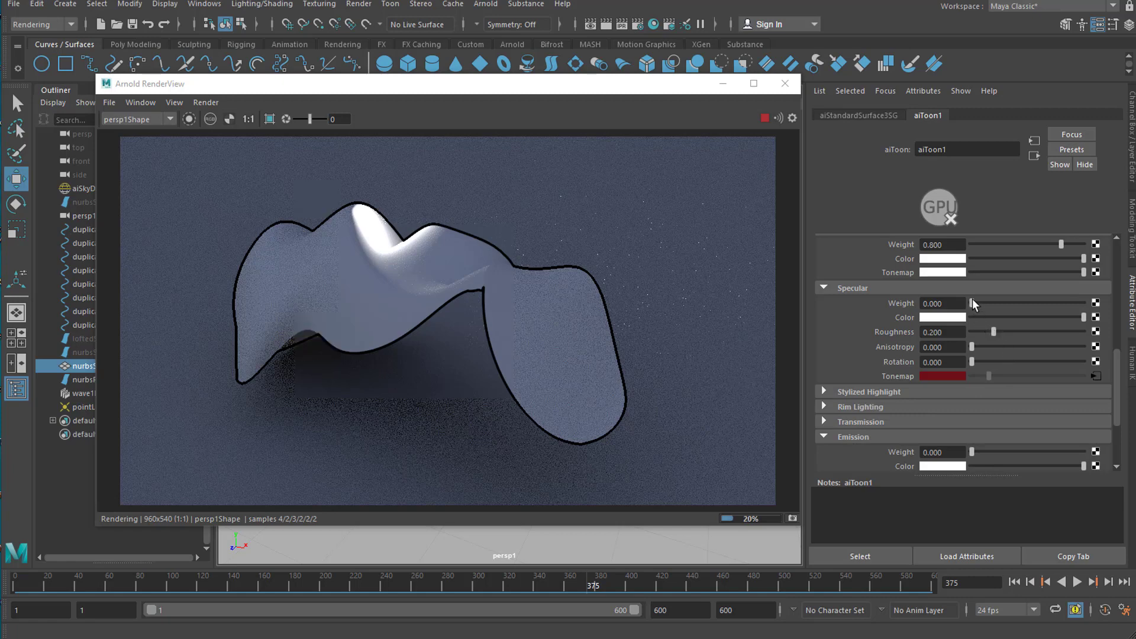
left_click_drag(973, 303, 1088, 304)
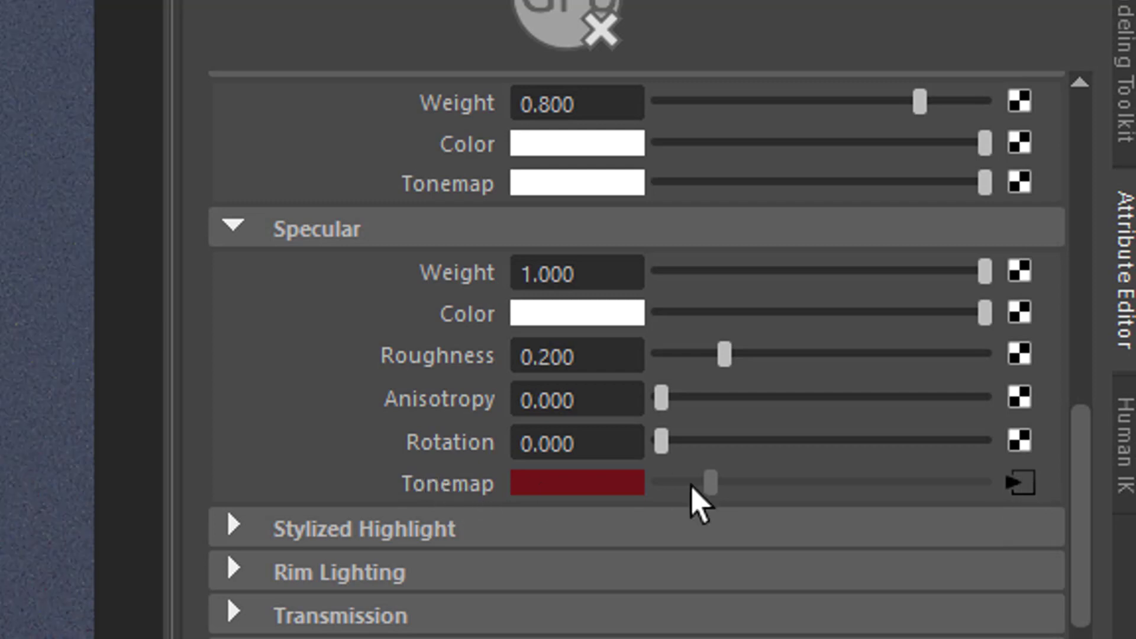
Open the ramp3 specular tonemap and change its first colour stop to deep blue
left_click(1020, 486)
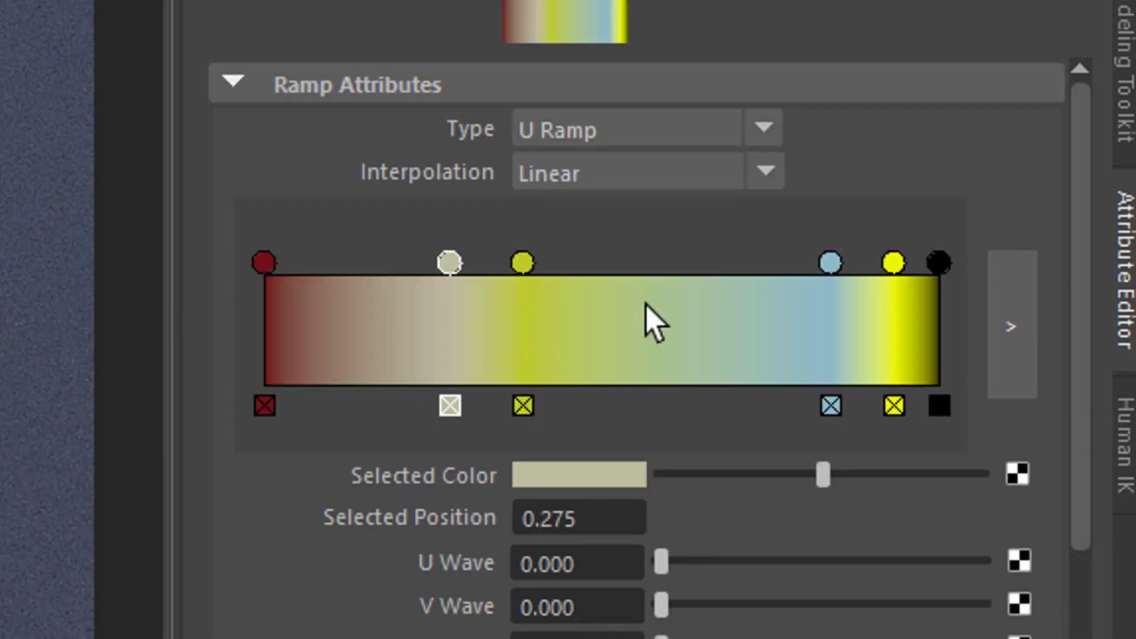
left_click(265, 263)
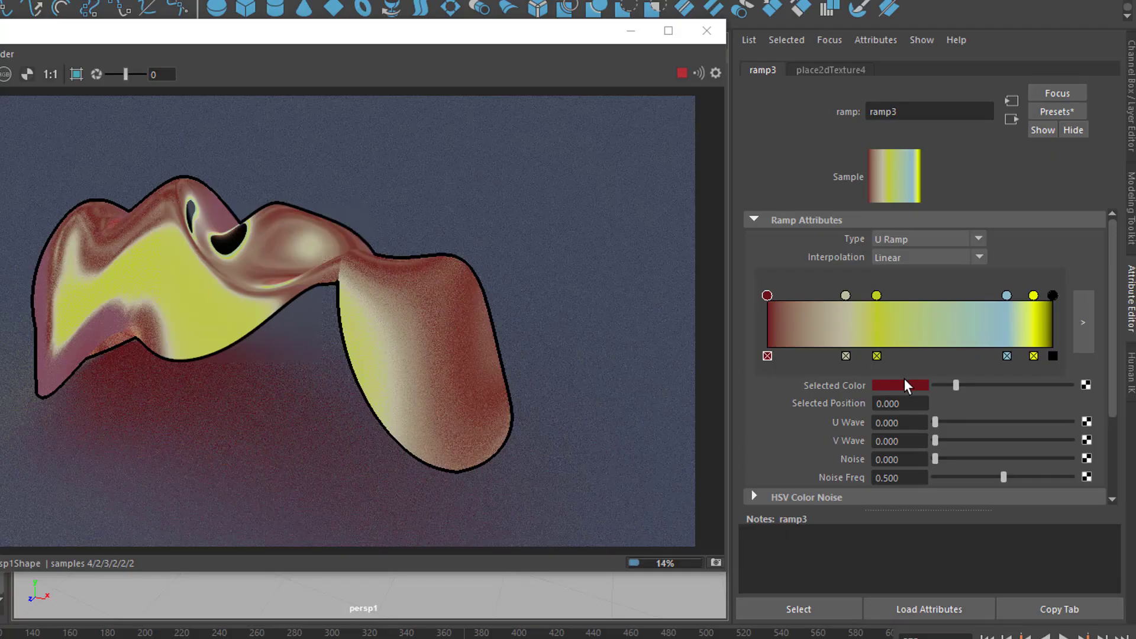
left_click(907, 384)
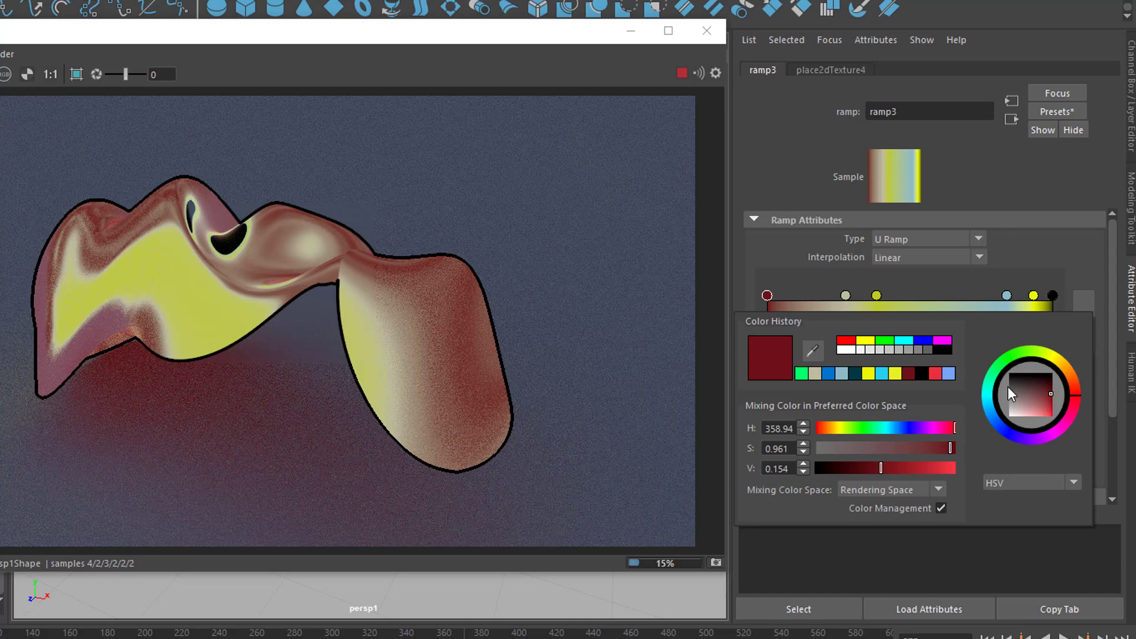
left_click(999, 425)
left_click_drag(1027, 408, 1047, 407)
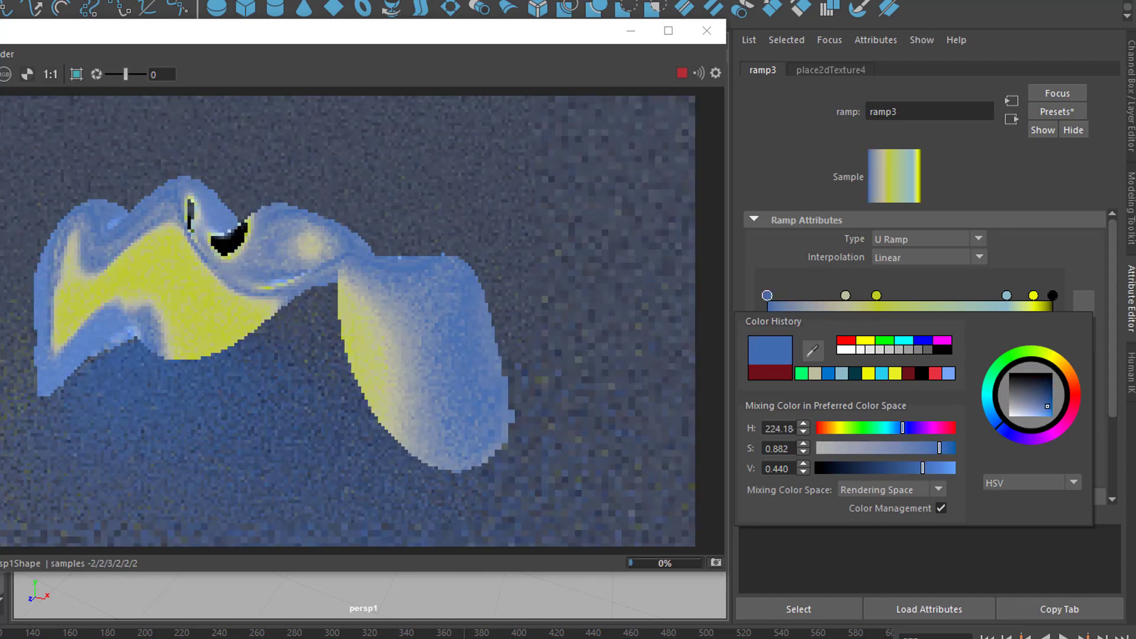
Turn the 0.383 stop orange, and move the black stop to 0.635 and back to 1.0
left_click(876, 295)
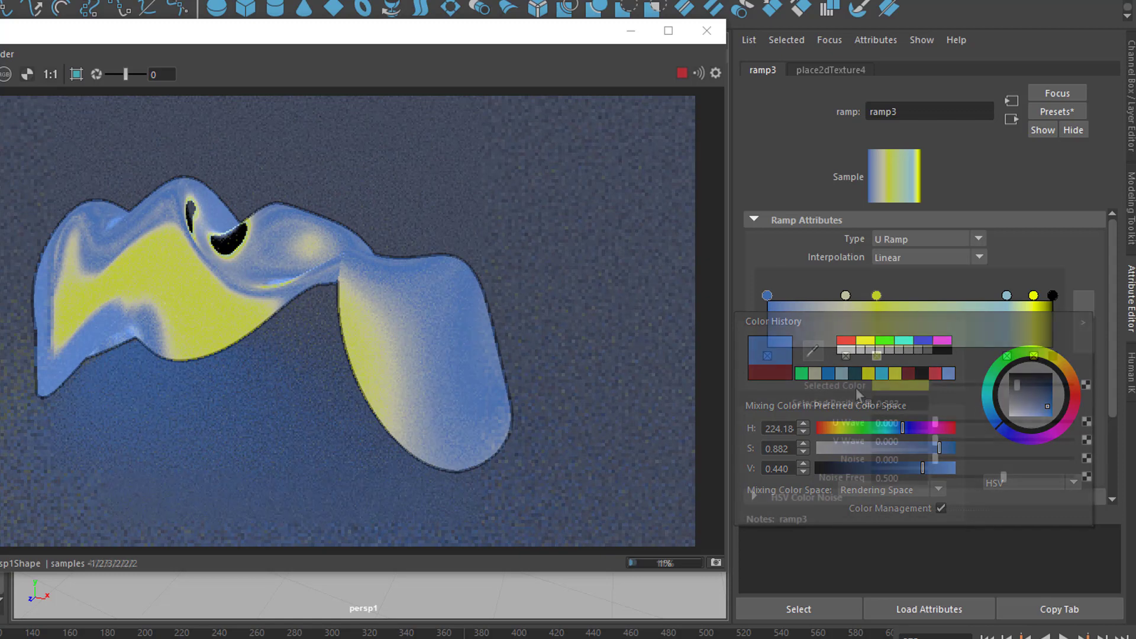
left_click(912, 386)
left_click(1078, 392)
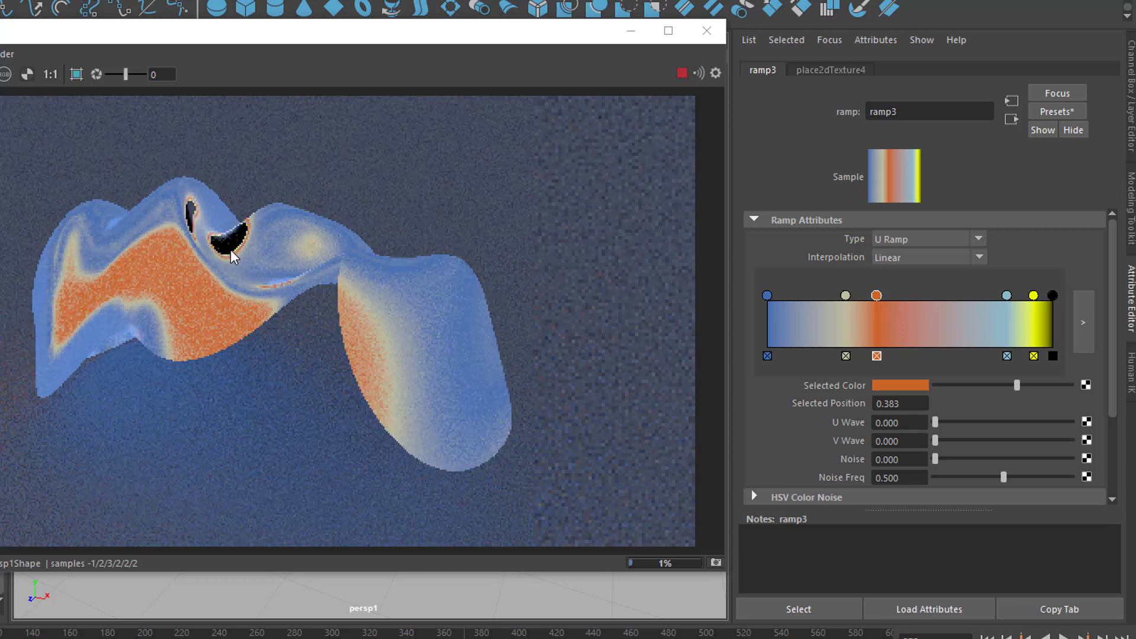
left_click(1051, 294)
left_click_drag(1052, 294, 949, 296)
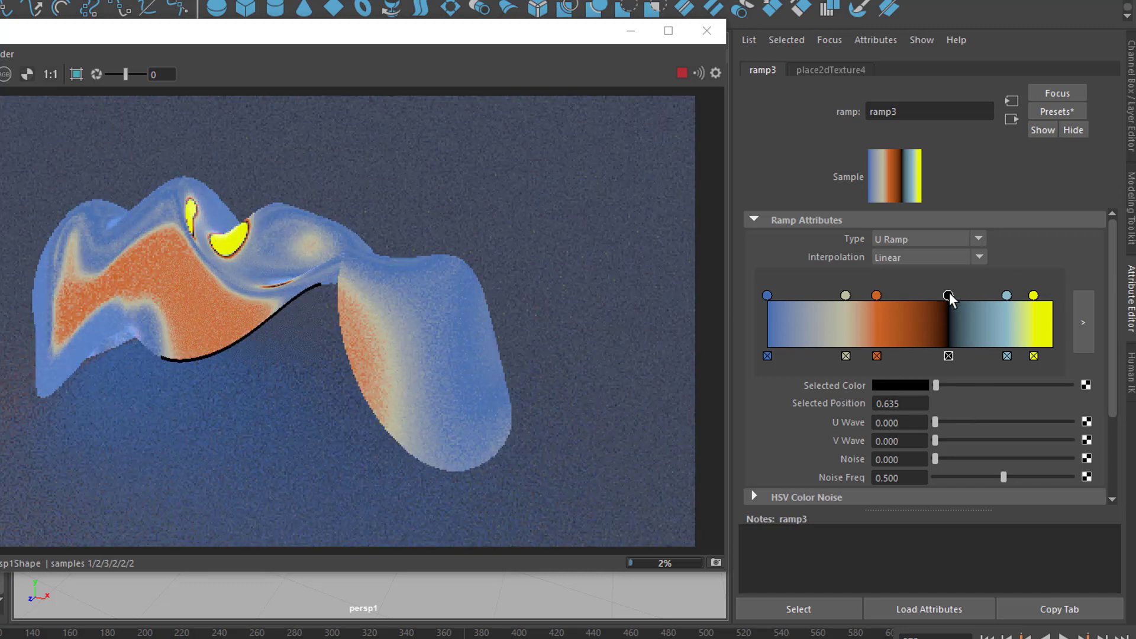
left_click_drag(949, 292, 1070, 303)
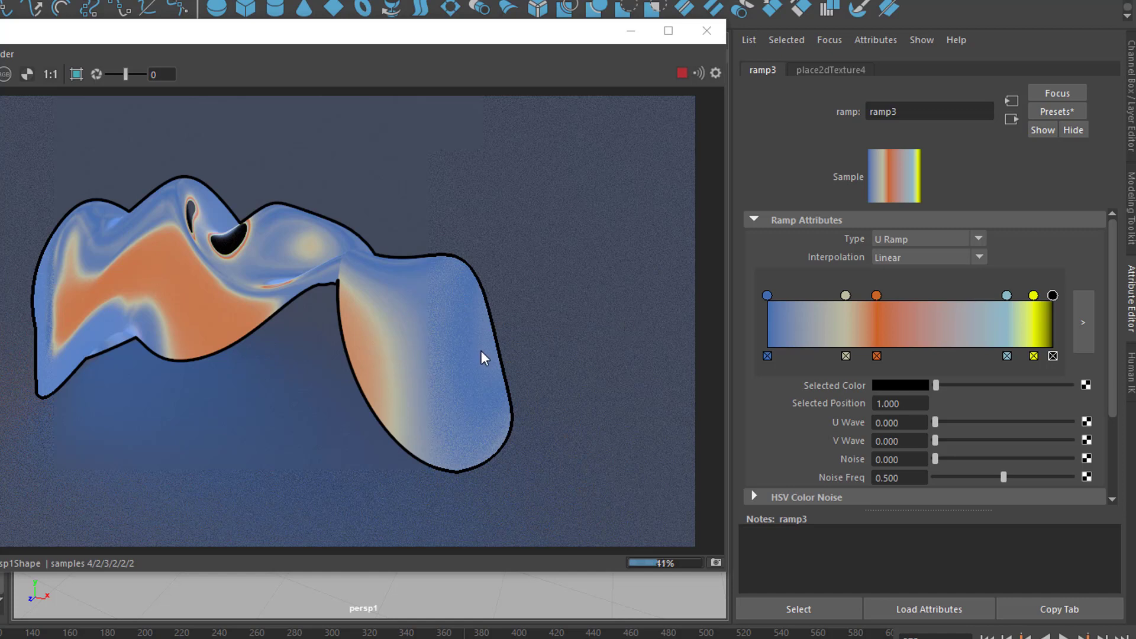
Minimize the render view, select wave1Handle, and switch to the Animation menu set
left_click(630, 30)
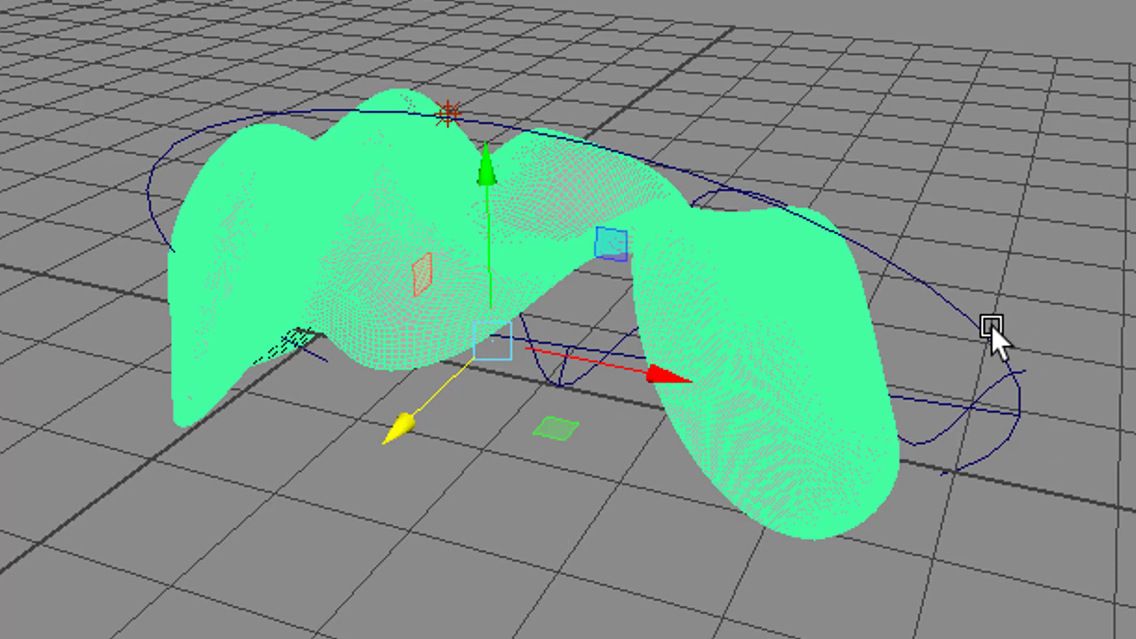
left_click(980, 318)
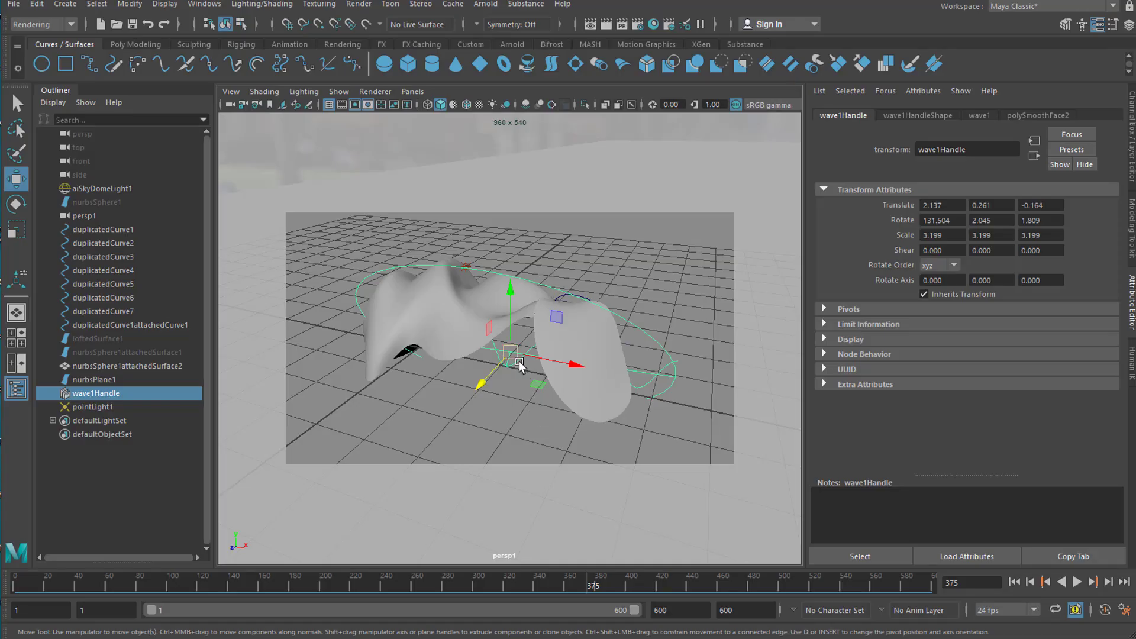
left_click(74, 27)
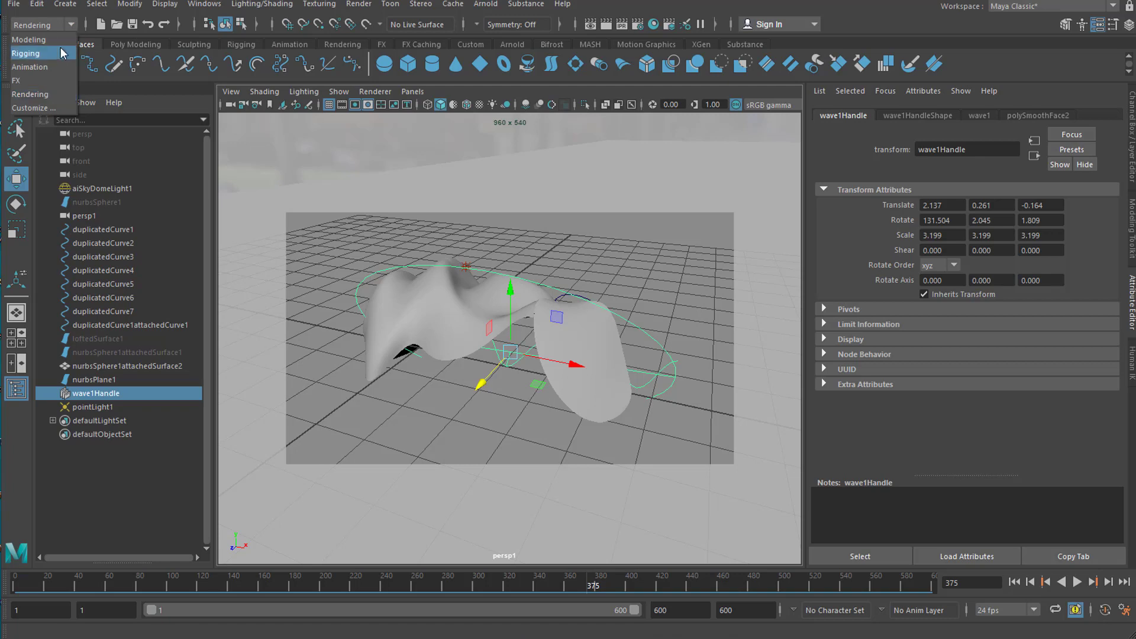
left_click(65, 66)
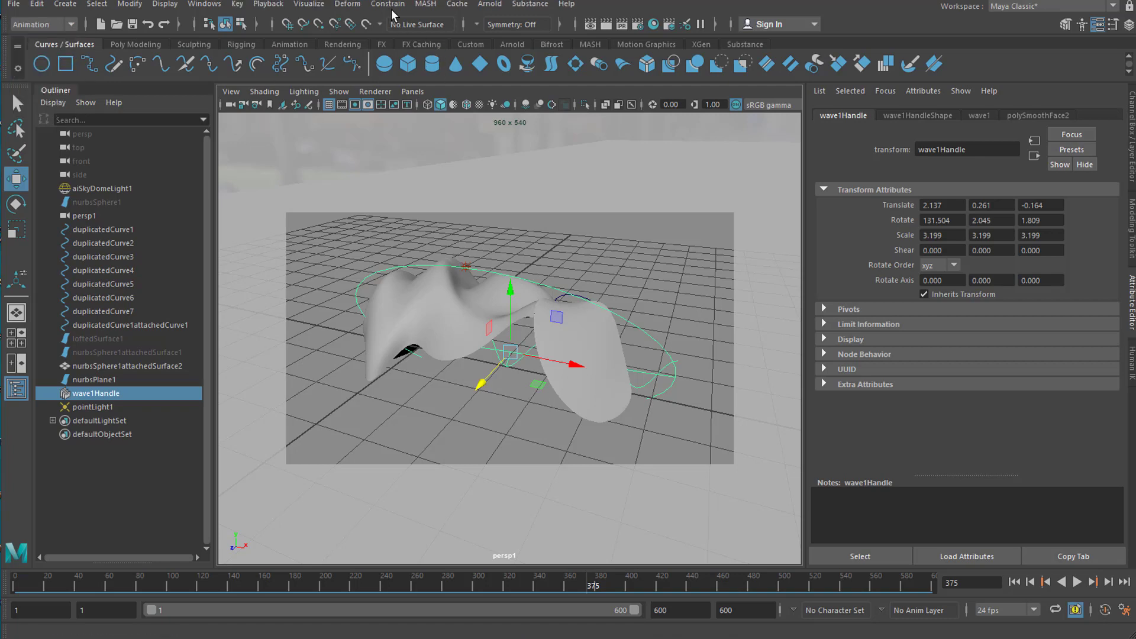
left_click(347, 5)
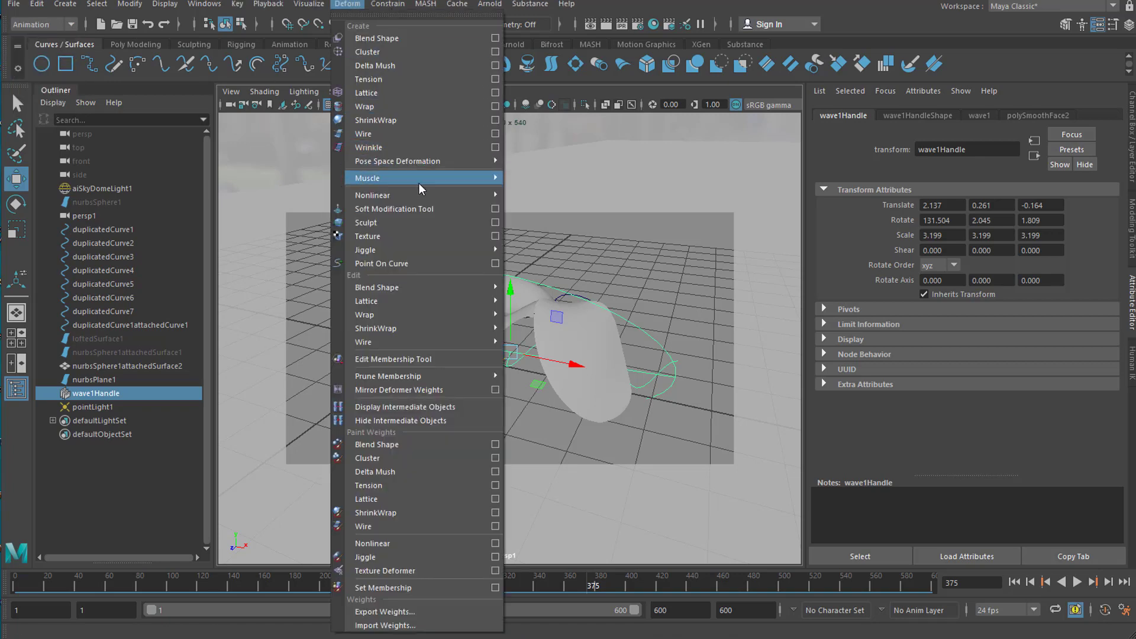
mouse_move(422, 197)
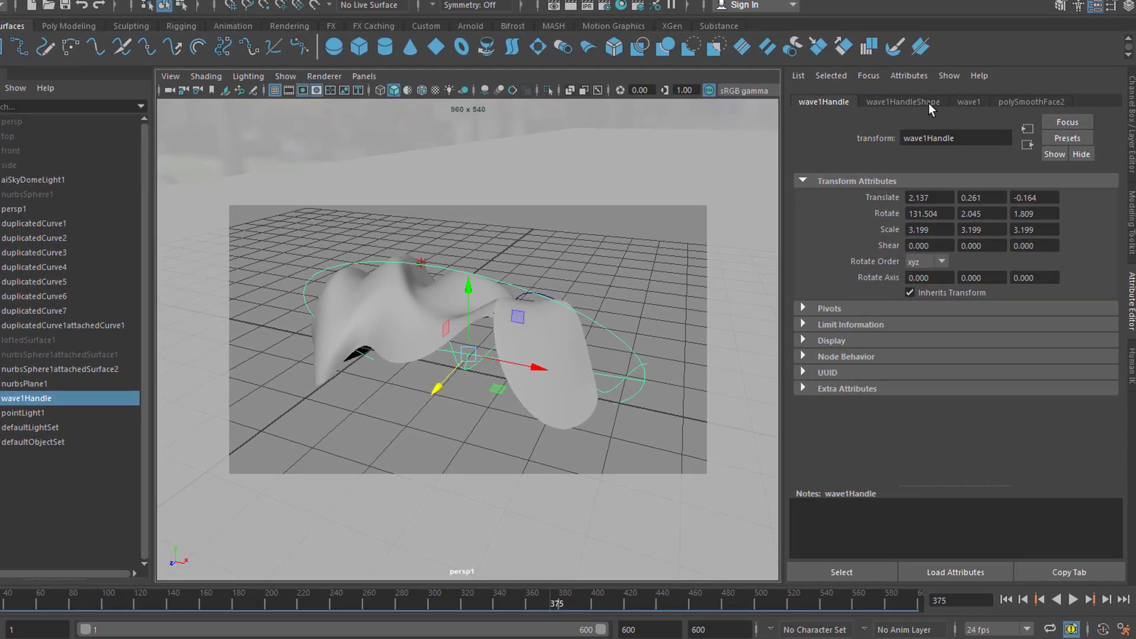
In the wave1 deformer settings, set amplitude to about 0.099 and wavelength to roughly 2.2
left_click(927, 106)
left_click(966, 99)
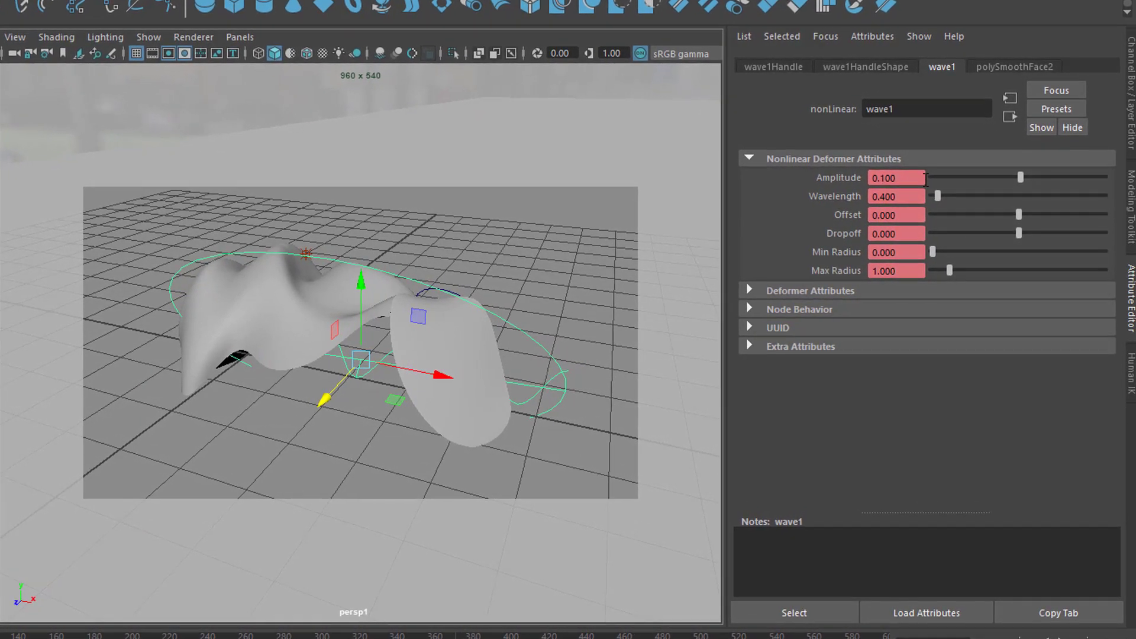
mouse_move(1017, 177)
left_mouse_down()
mouse_move(1042, 175)
mouse_move(1014, 172)
left_mouse_up()
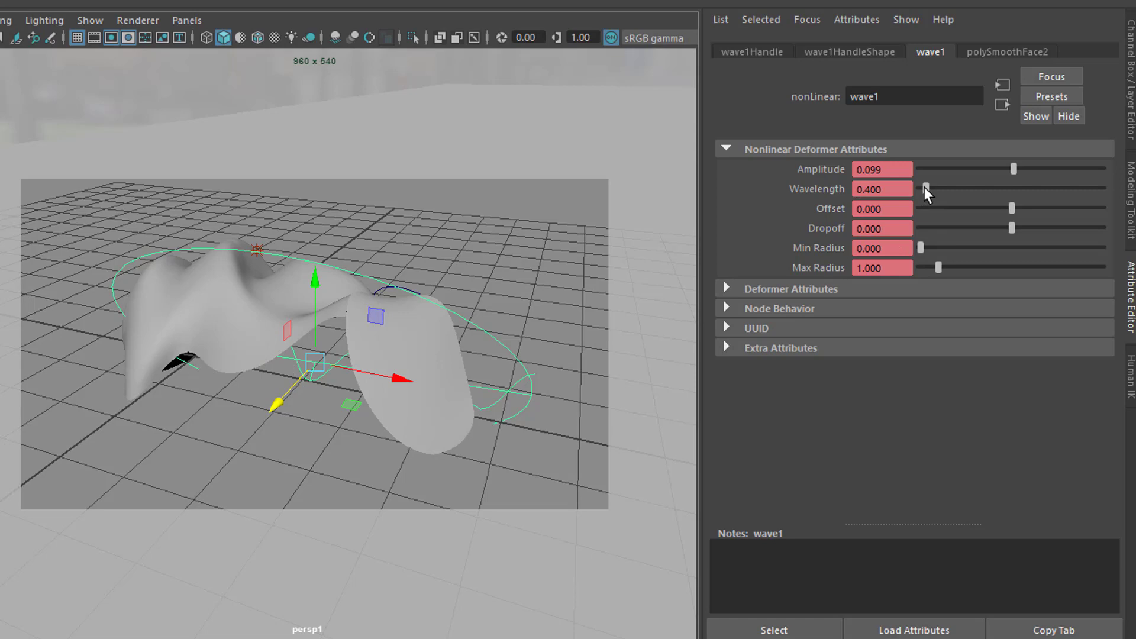
left_click_drag(925, 190, 957, 201)
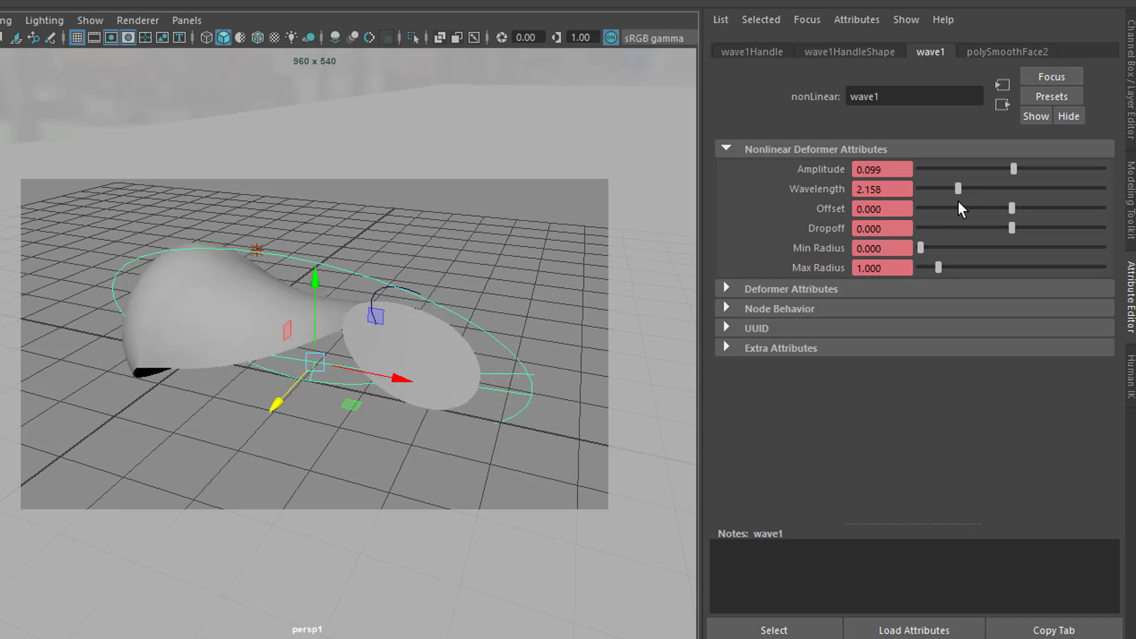